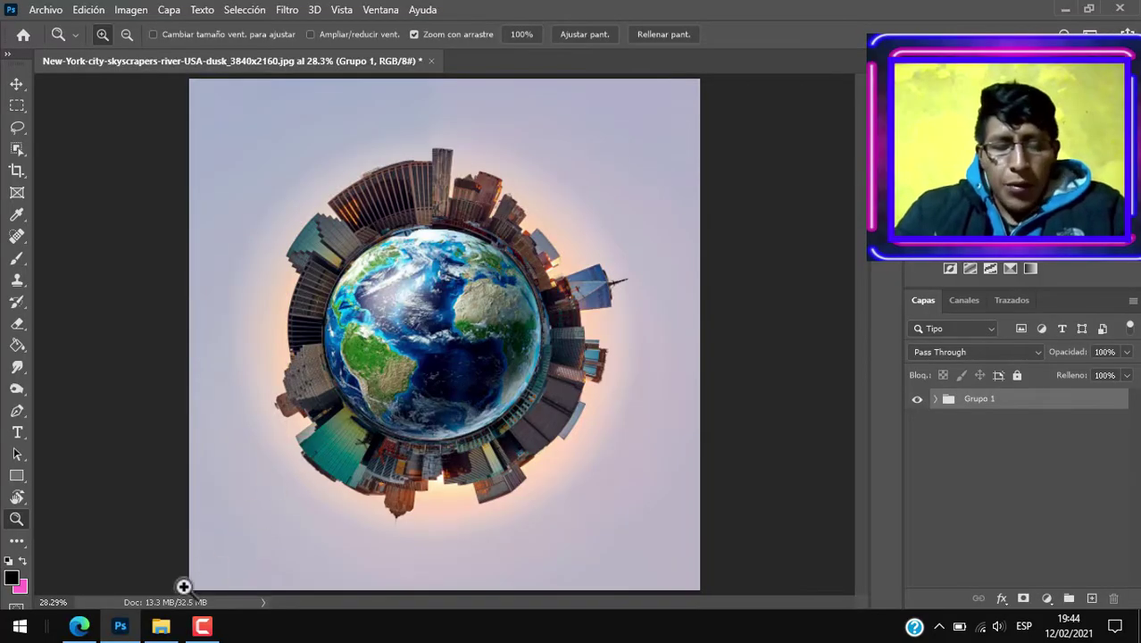
Open the Earth globe image from the materials folder in IrfanView, view the New York skyline, then close the viewer
{"action": "left_click", "coordinate": [161, 626]}
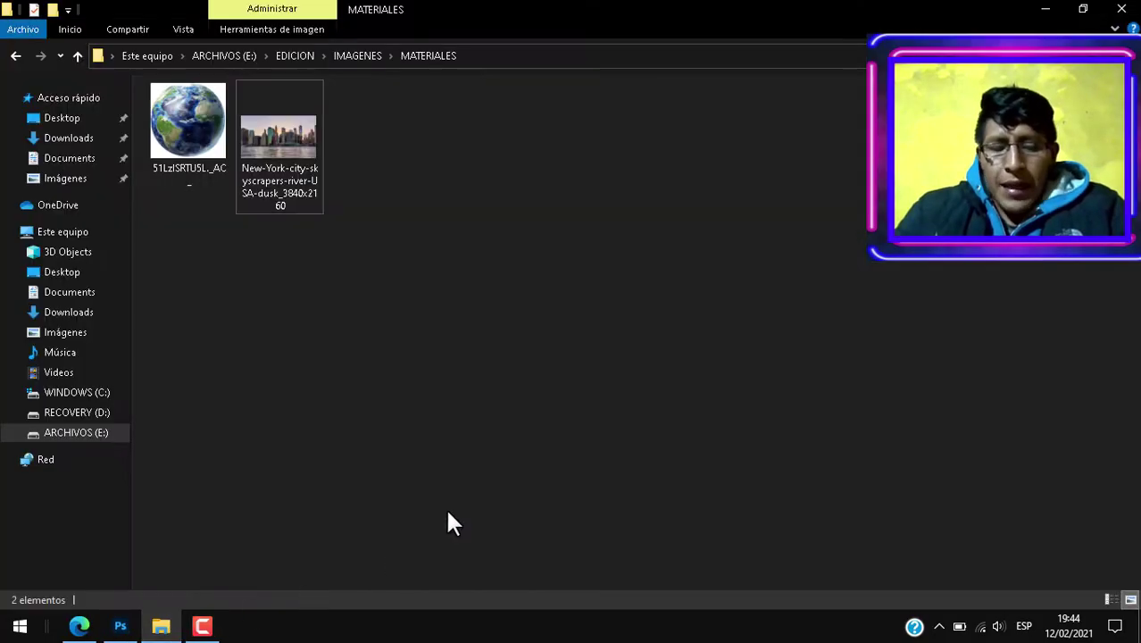
{"action": "left_click", "coordinate": [219, 152]}
{"action": "double_click", "coordinate": [218, 151]}
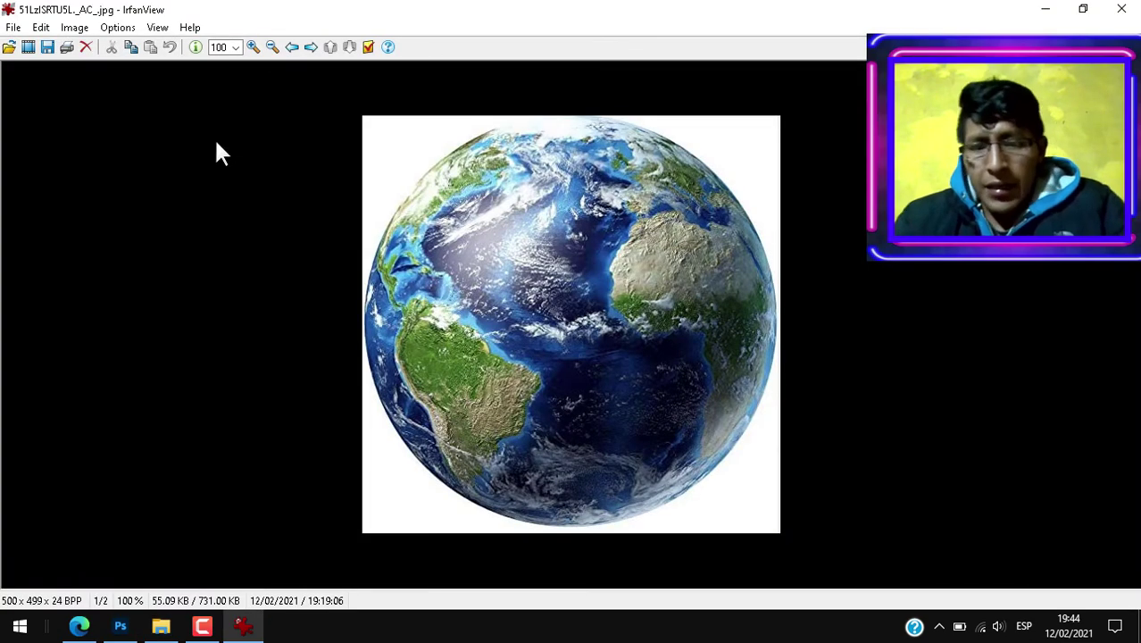
{"action": "scroll", "coordinate": [219, 152], "scroll_direction": "down", "scroll_amount": 1}
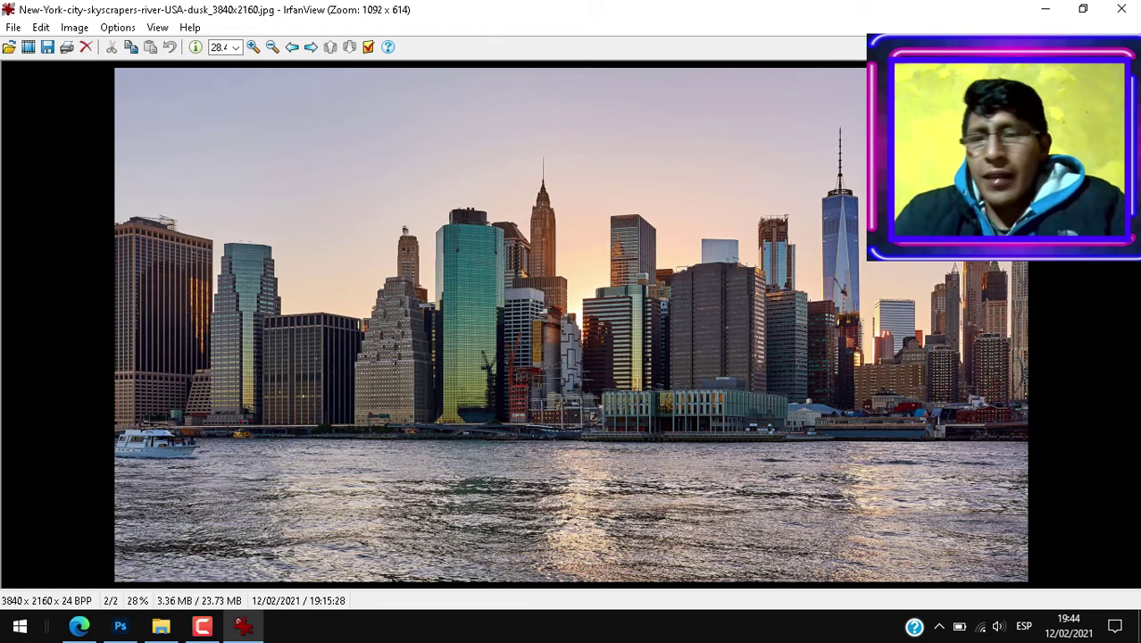
{"action": "left_click", "coordinate": [1121, 9]}
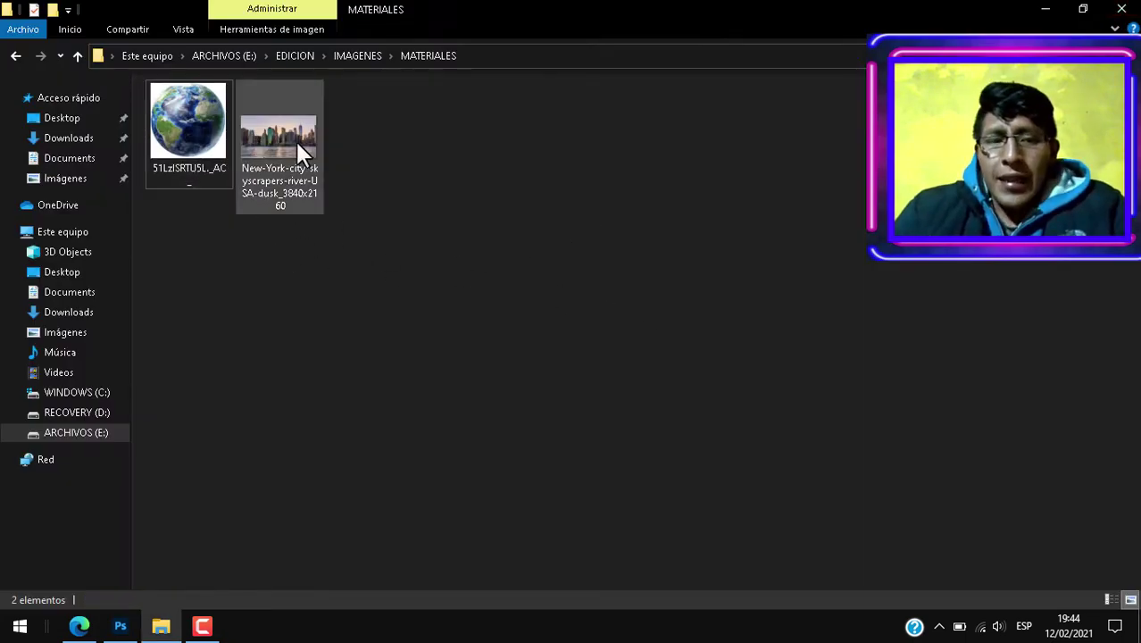
Drag the New York skyline photo into Photoshop and open it with the colour profile left as 'No modificar'
{"action": "mouse_move", "coordinate": [261, 127]}
{"action": "left_mouse_down"}
{"action": "mouse_move", "coordinate": [211, 556]}
{"action": "mouse_move", "coordinate": [499, 63]}
{"action": "left_mouse_up"}
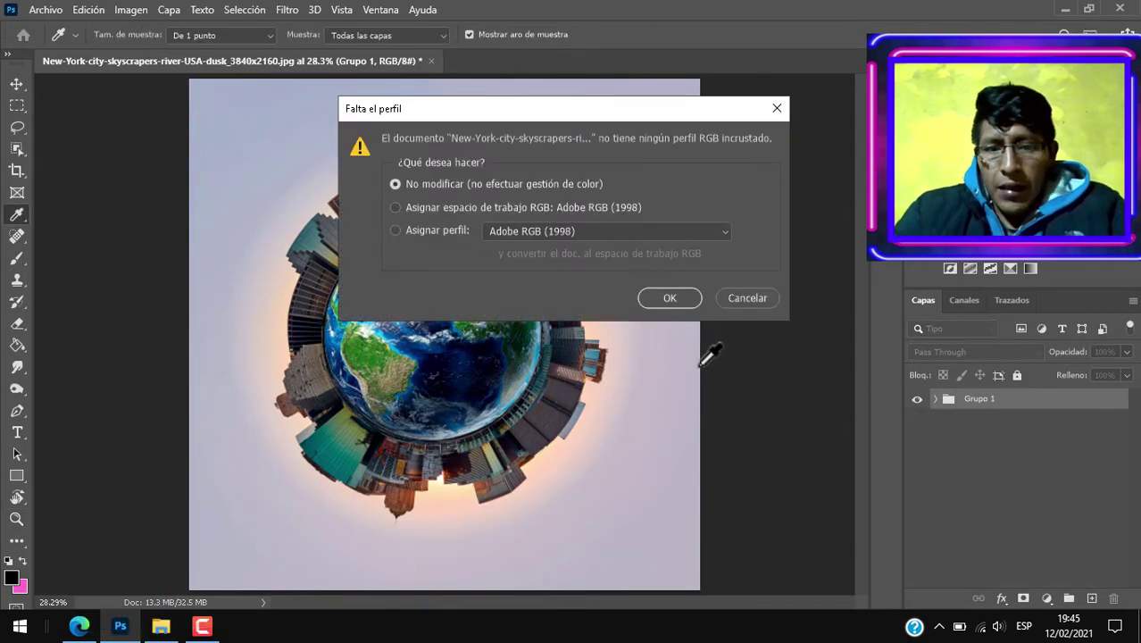
{"action": "left_click", "coordinate": [666, 297]}
{"action": "key", "text": "z"}
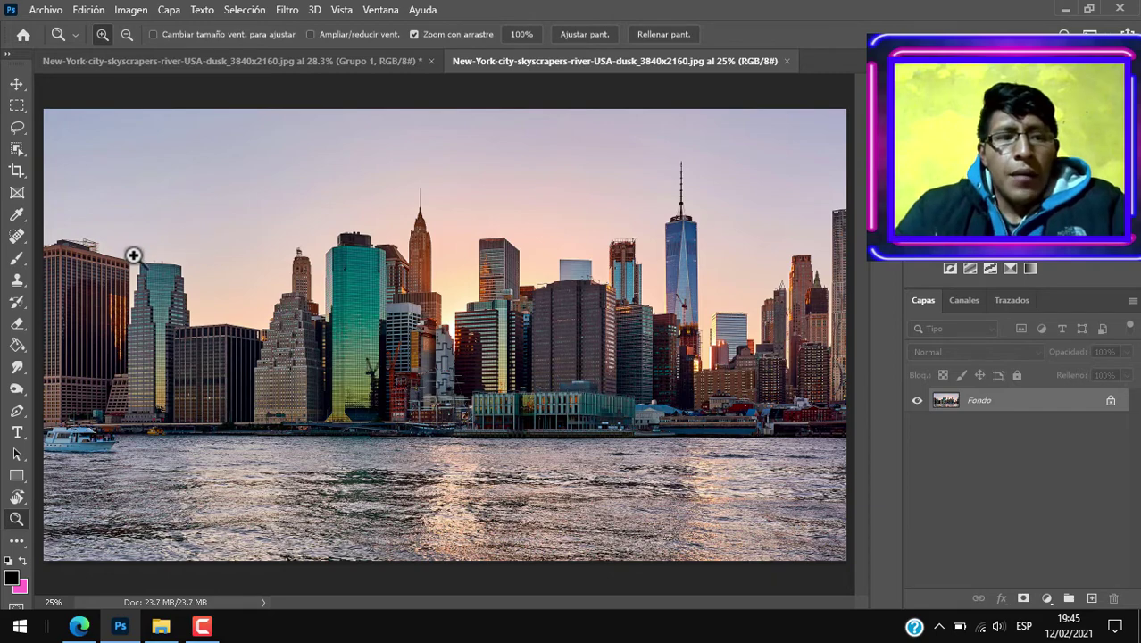
Crop the skyline to a 1:1 (Cuadrado) square with 'Eliminar píxeles recortados' unchecked
{"action": "left_click", "coordinate": [17, 172]}
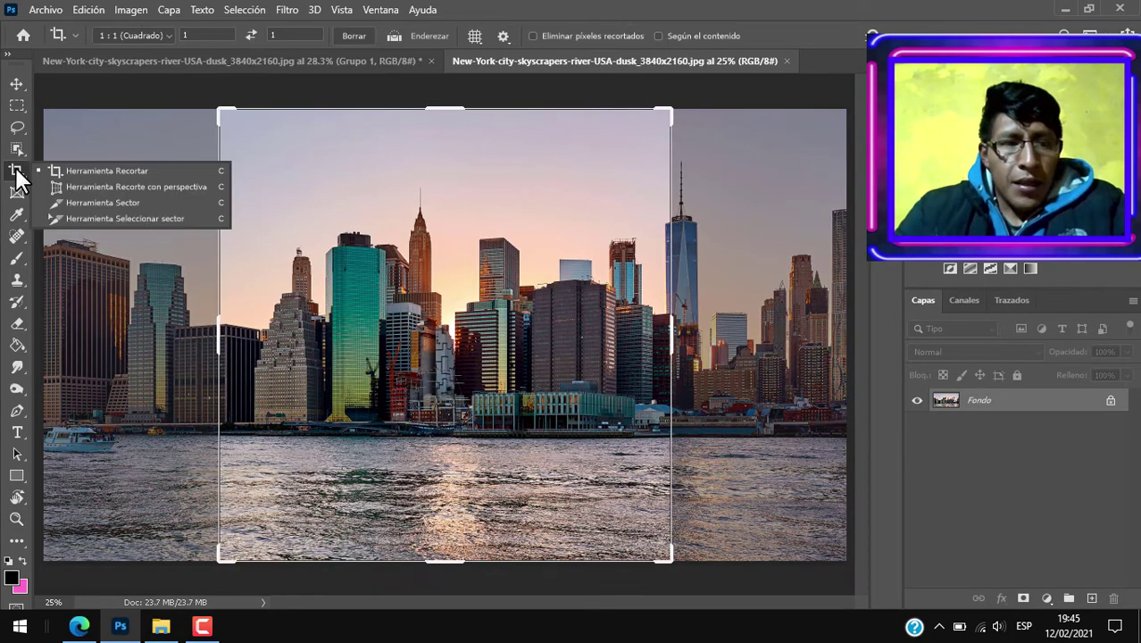
{"action": "left_click", "coordinate": [64, 172]}
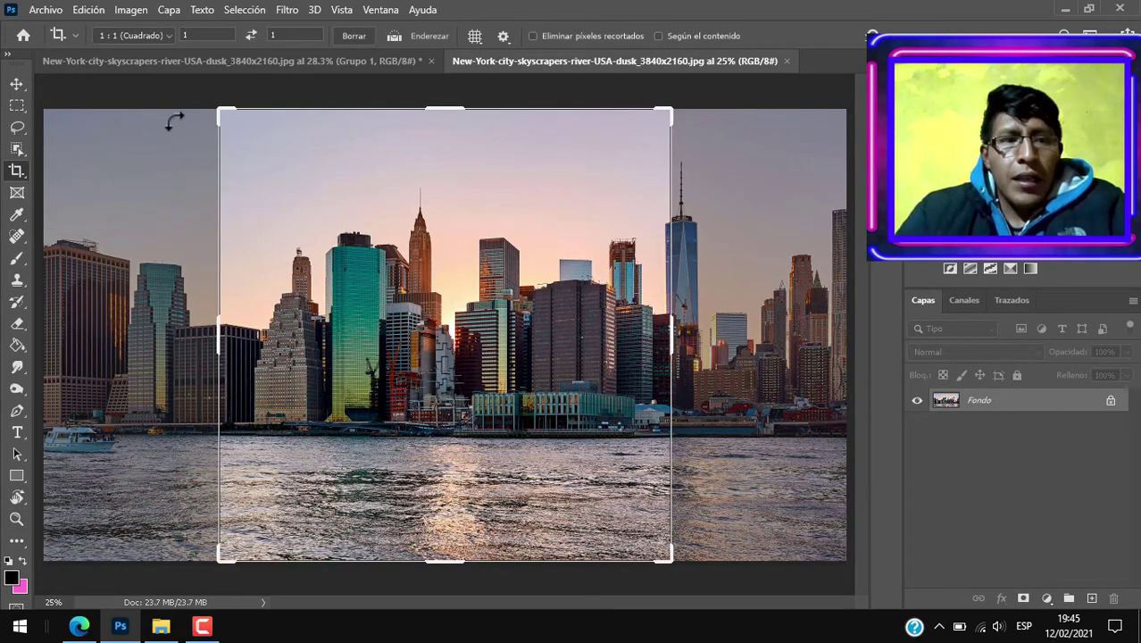
{"action": "left_click", "coordinate": [170, 35]}
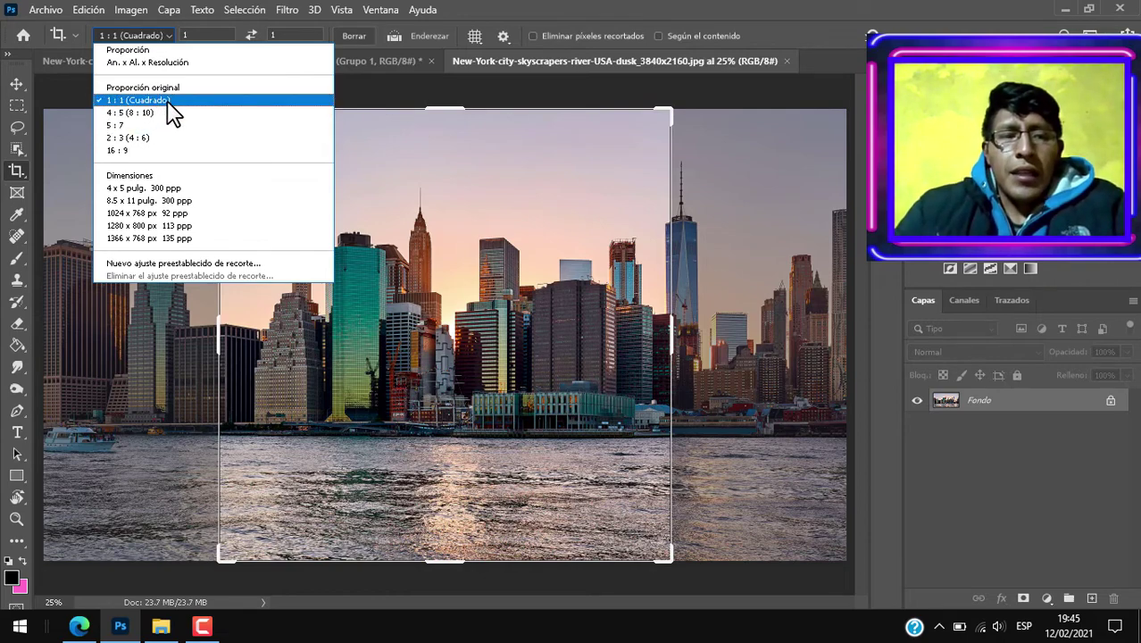
{"action": "left_click", "coordinate": [167, 101]}
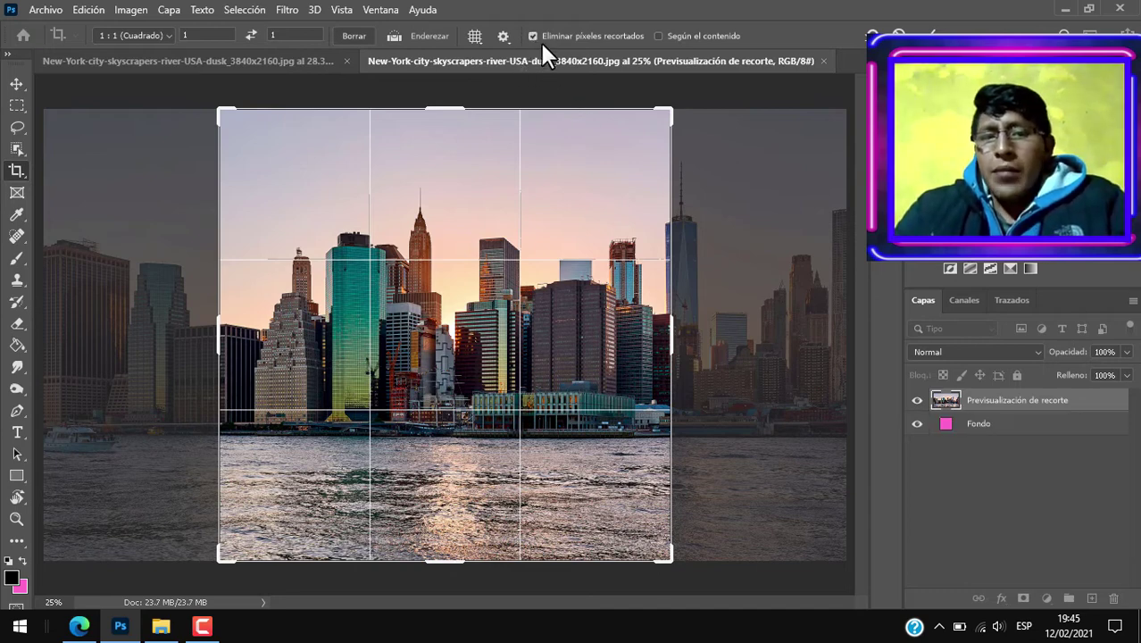
{"action": "left_click", "coordinate": [533, 36]}
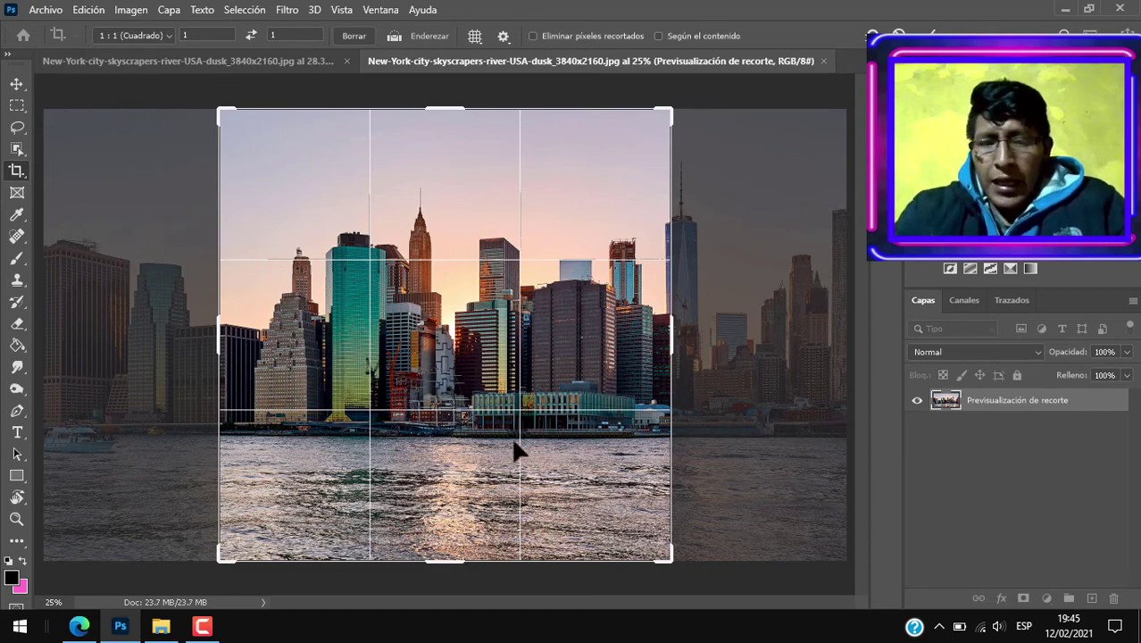
{"action": "key", "text": "Return"}
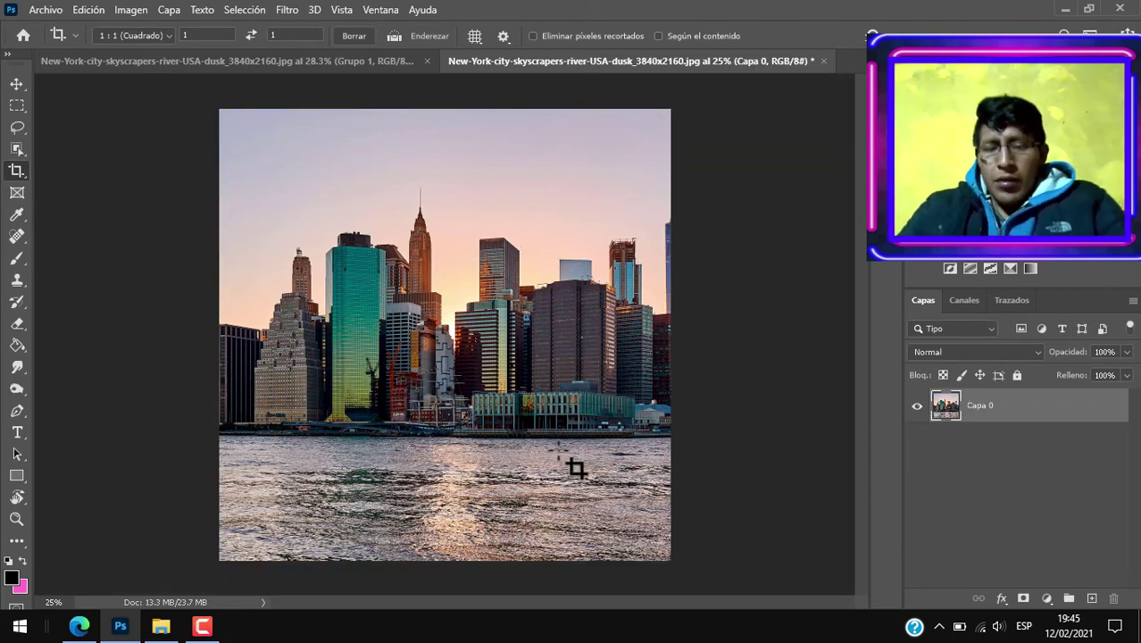
Free-transform the skyline layer smaller so it spans exactly the square canvas's width
{"action": "left_click", "coordinate": [16, 85]}
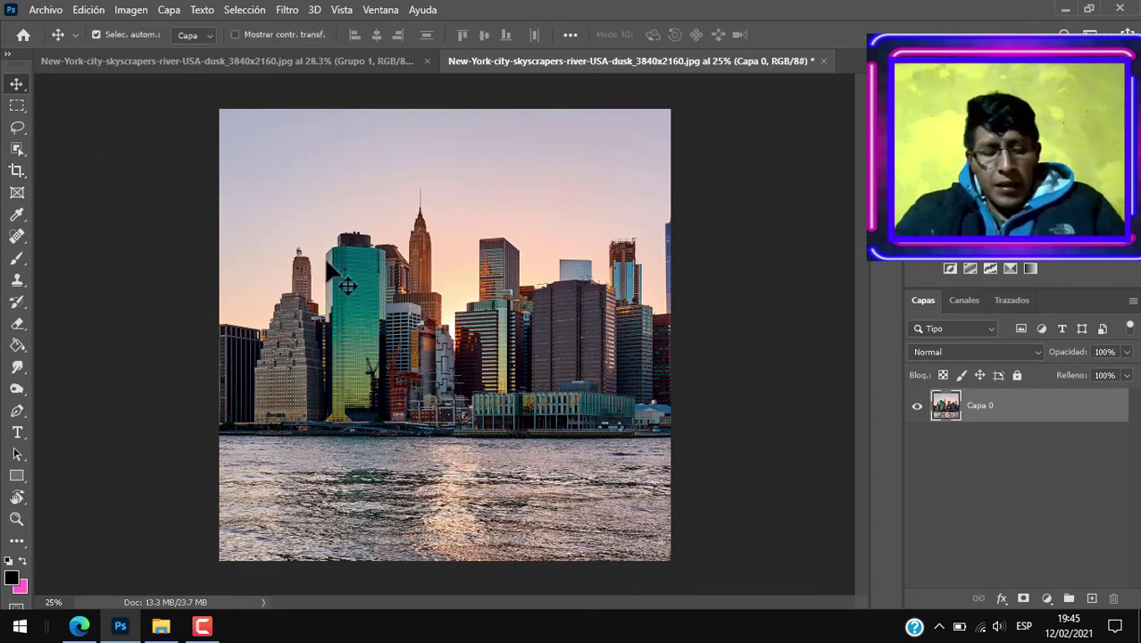
{"action": "key", "text": "ctrl+t"}
{"action": "mouse_move", "coordinate": [747, 386]}
{"action": "left_mouse_down"}
{"action": "mouse_move", "coordinate": [530, 387]}
{"action": "mouse_move", "coordinate": [503, 388]}
{"action": "mouse_move", "coordinate": [502, 402]}
{"action": "left_mouse_up"}
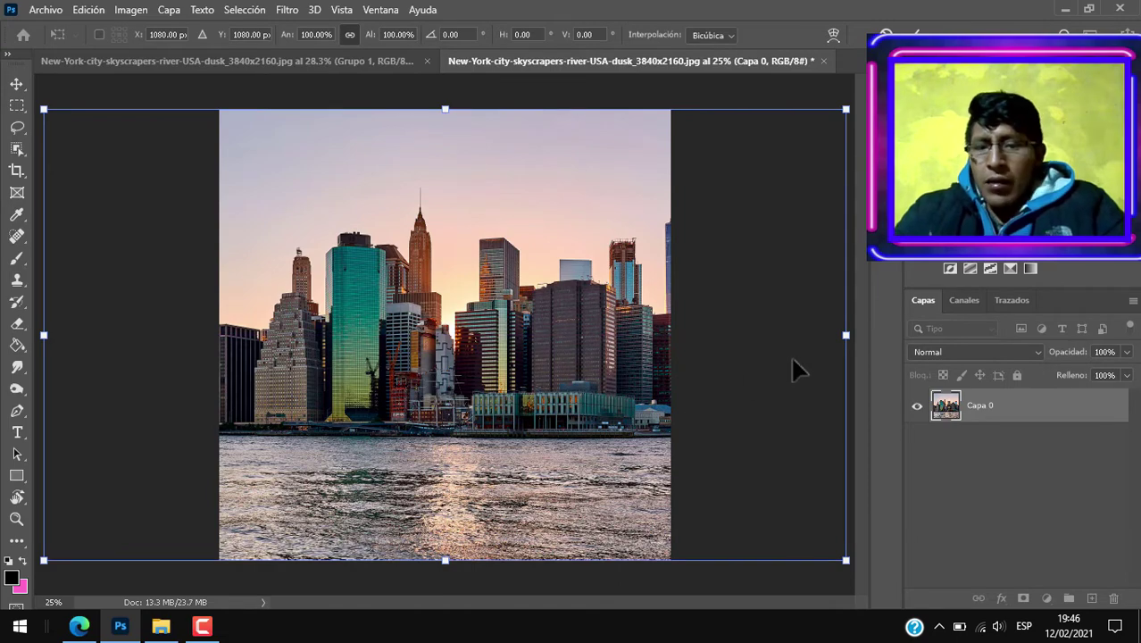
{"action": "mouse_move", "coordinate": [846, 335]}
{"action": "left_mouse_down"}
{"action": "mouse_move", "coordinate": [657, 341]}
{"action": "mouse_move", "coordinate": [670, 334]}
{"action": "left_mouse_up"}
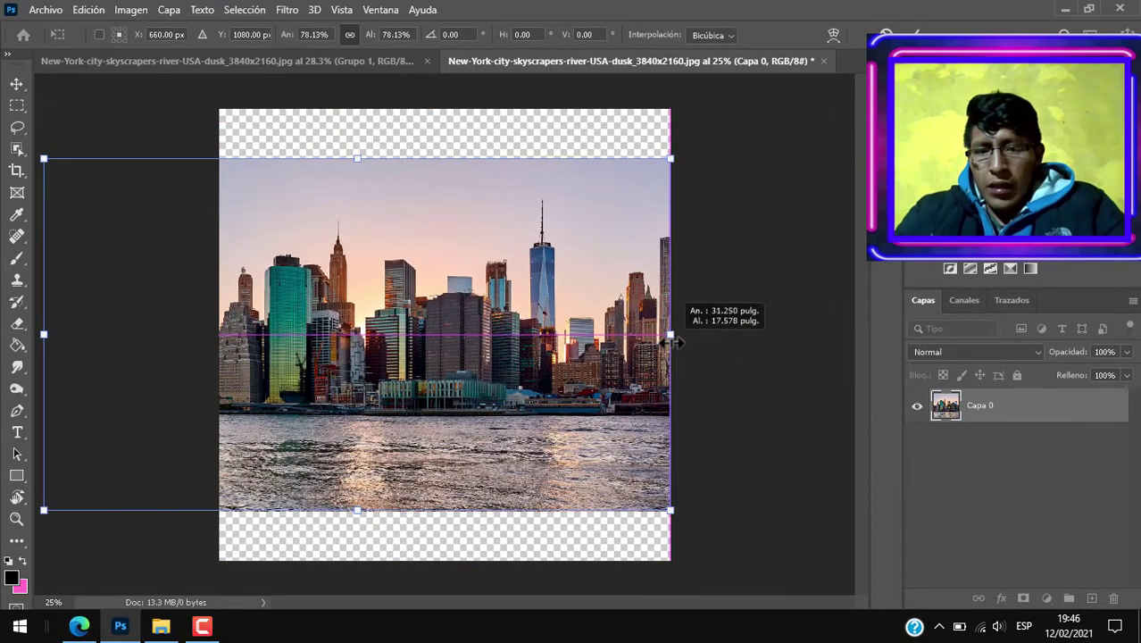
{"action": "left_click_drag", "start_coordinate": [44, 331], "coordinate": [214, 350]}
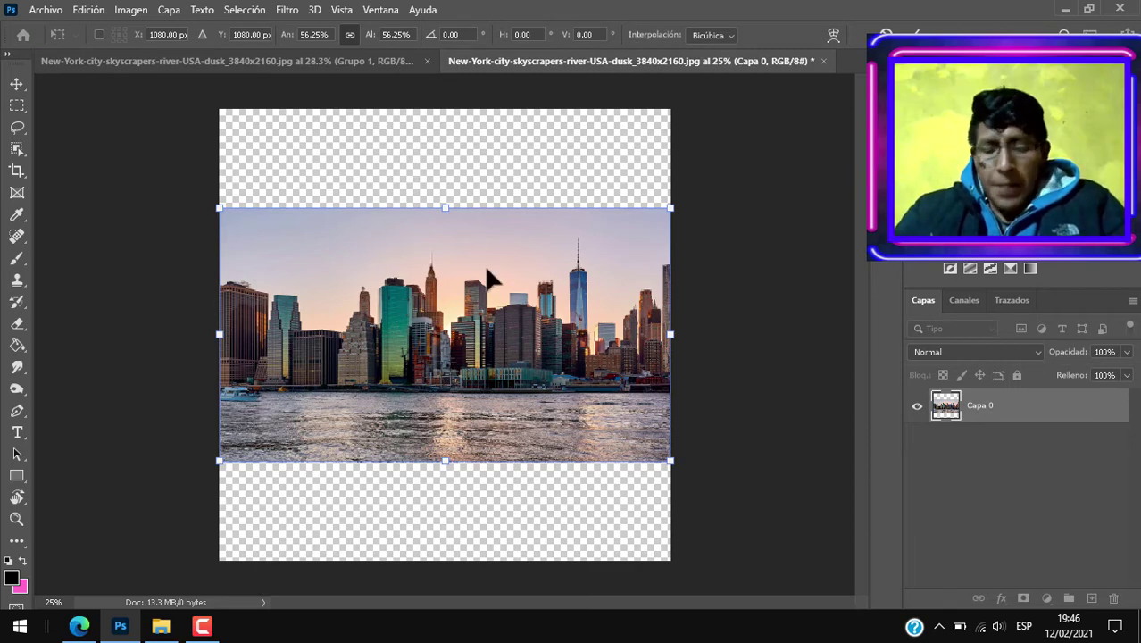
{"action": "key", "text": "Return"}
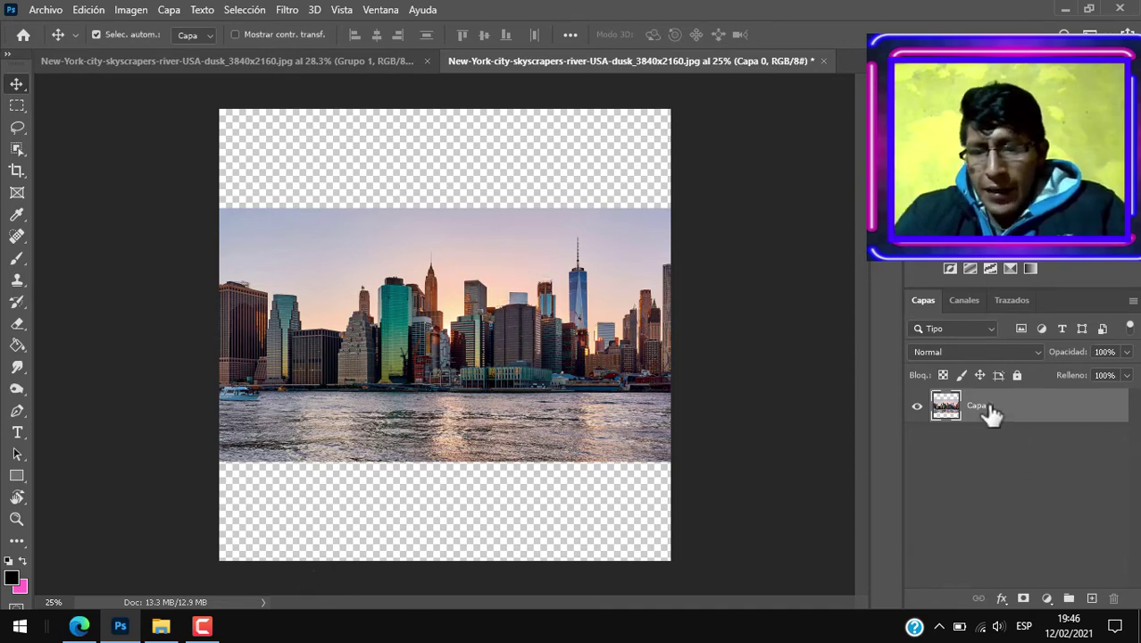
Stretch a thin rectangular strip of sky upward to the top edge of the square
{"action": "right_click", "coordinate": [12, 103]}
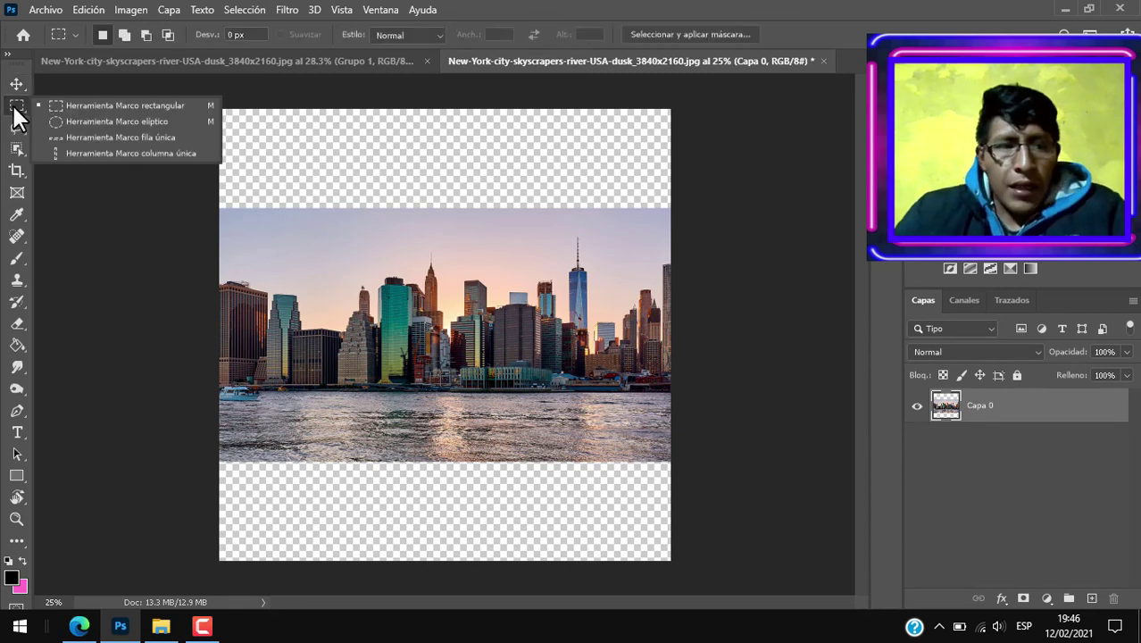
{"action": "left_click", "coordinate": [112, 107]}
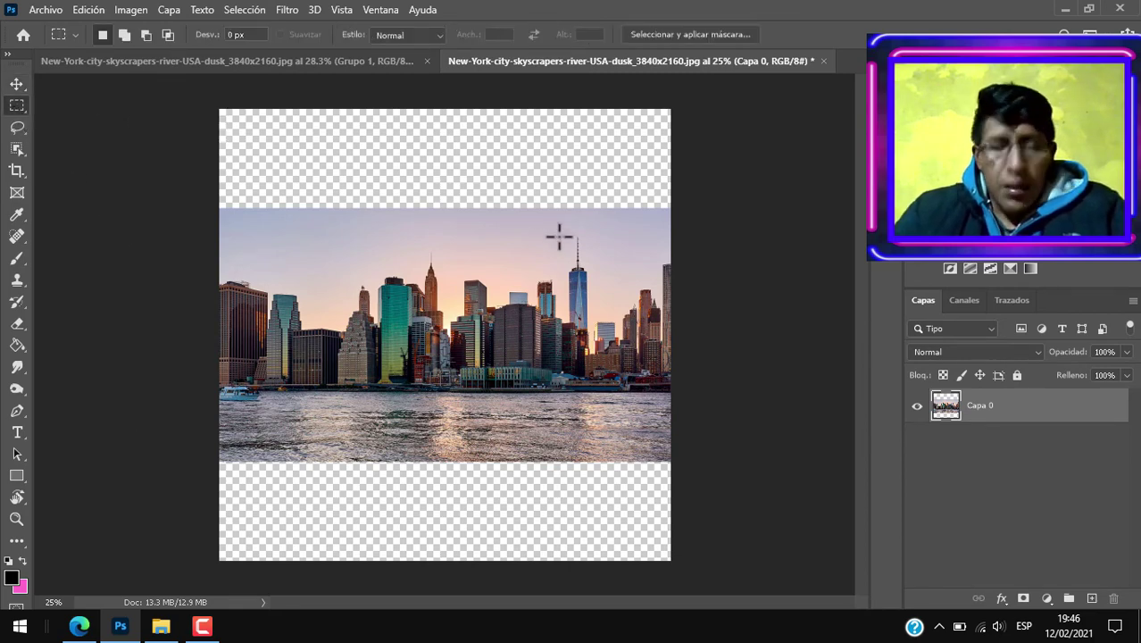
{"action": "left_click_drag", "start_coordinate": [673, 231], "coordinate": [212, 210]}
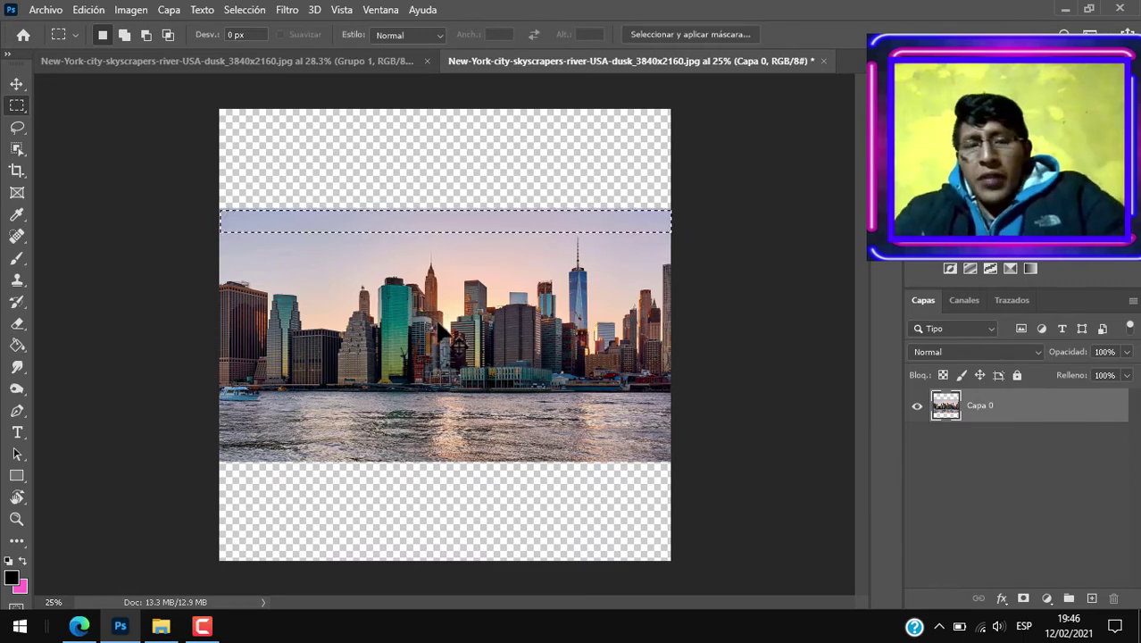
{"action": "key", "text": "ctrl+t"}
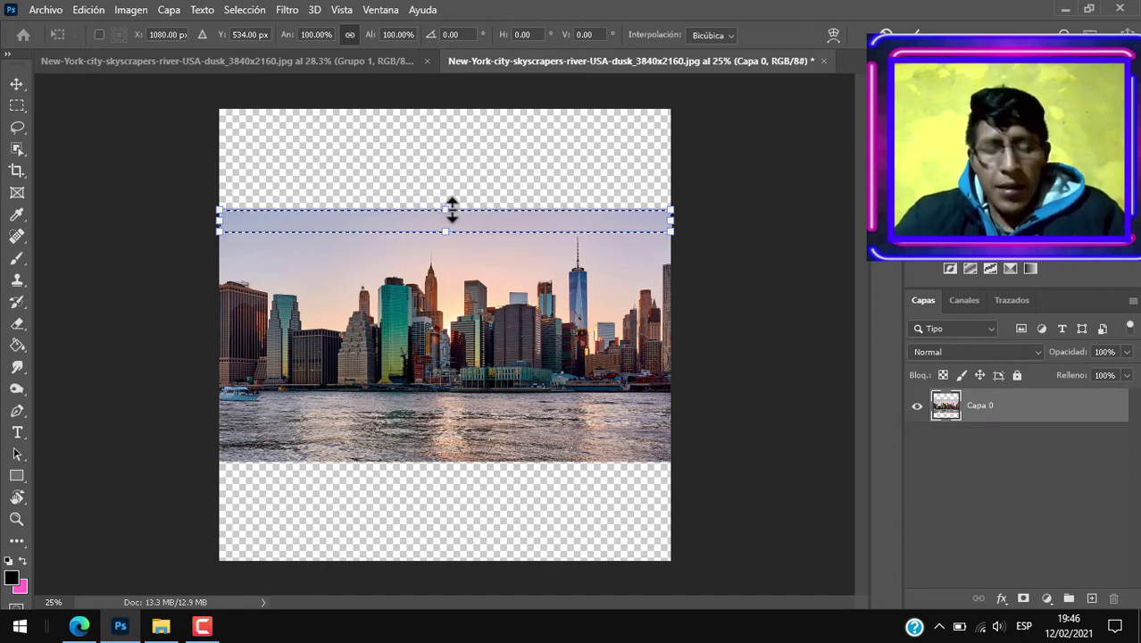
{"action": "left_click_drag", "start_coordinate": [452, 211], "coordinate": [448, 112]}
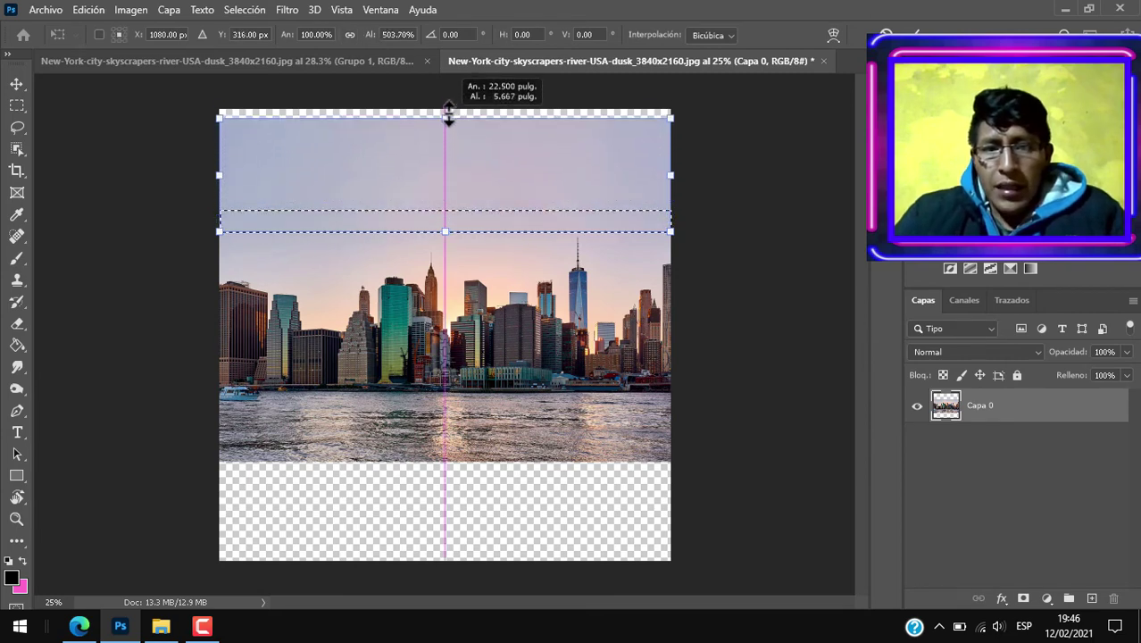
{"action": "key", "text": "Return"}
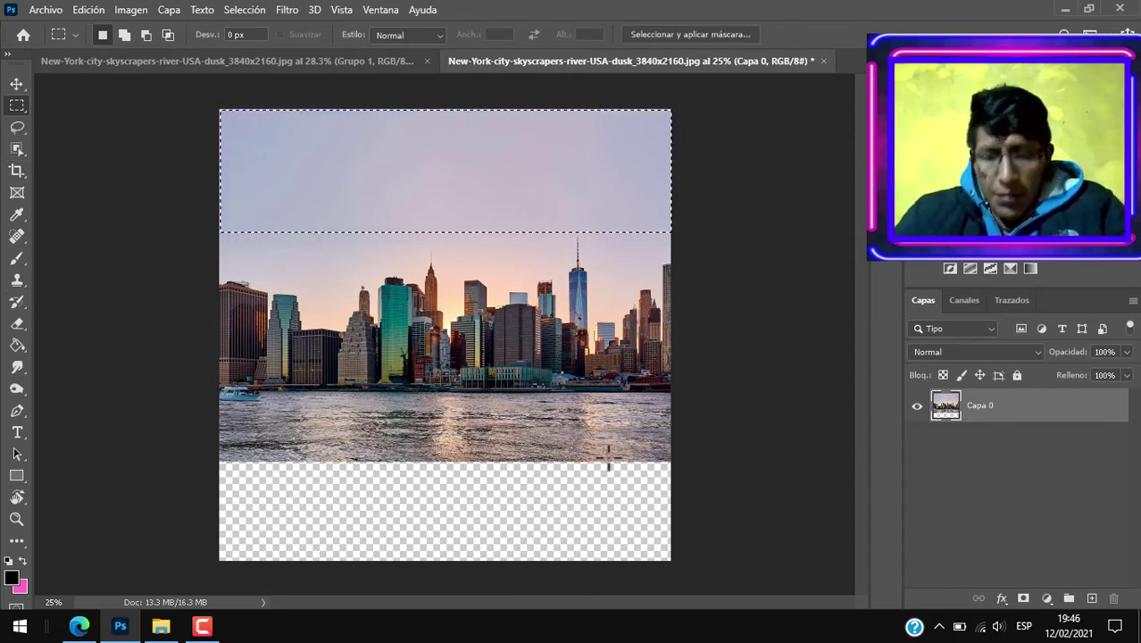
Stretch a thin strip of river water down to the canvas bottom and deselect it
{"action": "mouse_move", "coordinate": [678, 438]}
{"action": "left_mouse_down"}
{"action": "mouse_move", "coordinate": [387, 460]}
{"action": "mouse_move", "coordinate": [199, 390]}
{"action": "left_mouse_up"}
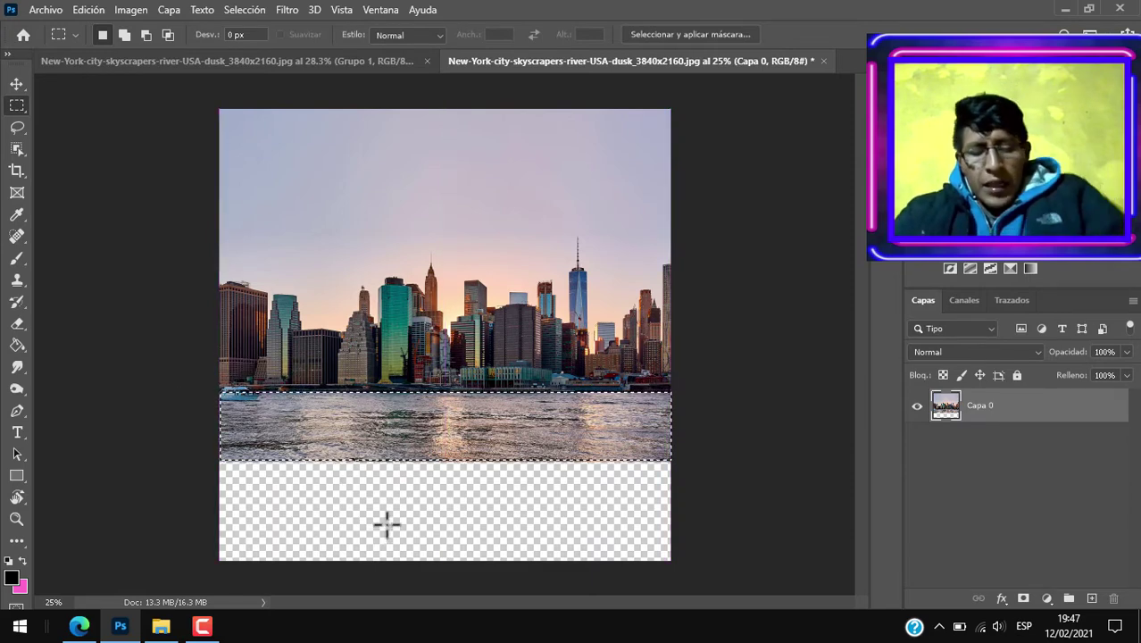
{"action": "key", "text": "ctrl+t"}
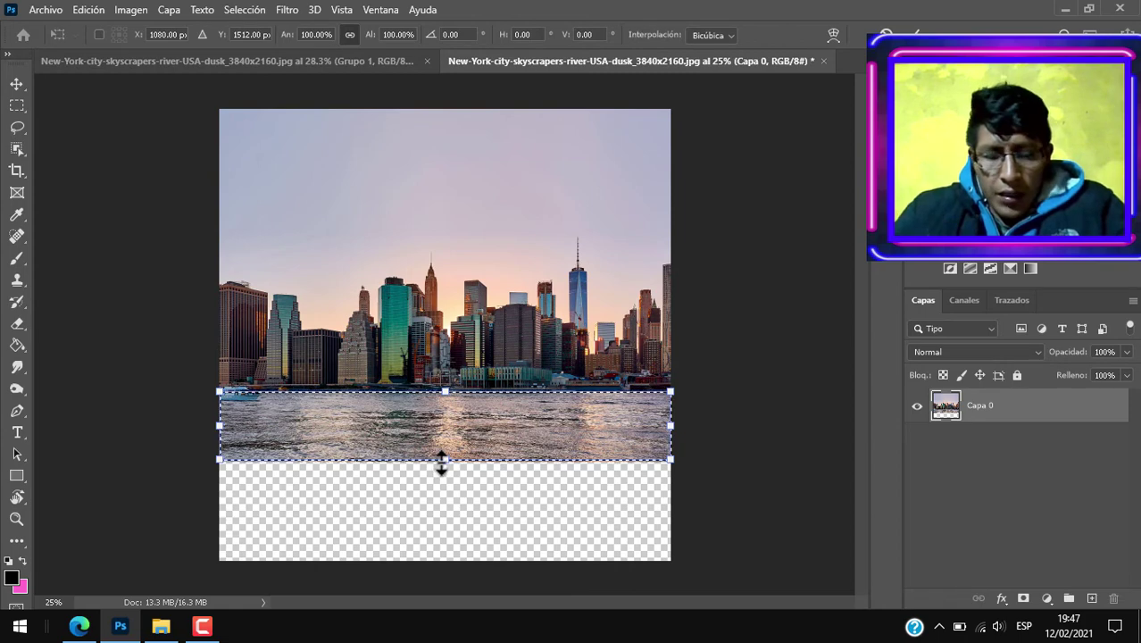
{"action": "left_click_drag", "start_coordinate": [441, 462], "coordinate": [440, 561]}
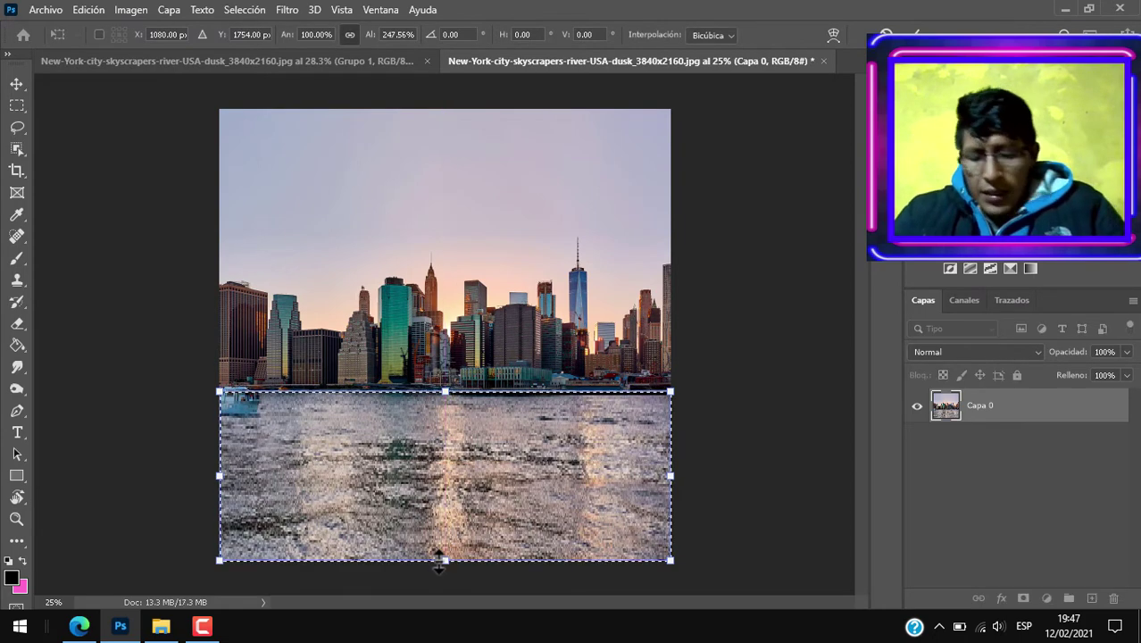
{"action": "key", "text": "Return"}
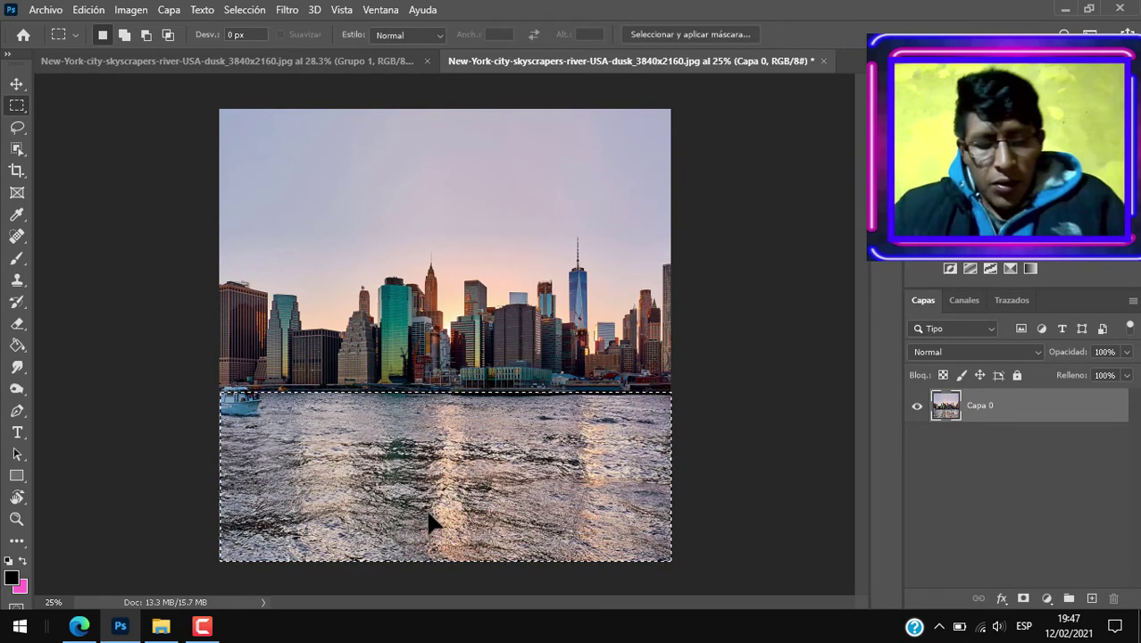
{"action": "key", "text": "ctrl+d"}
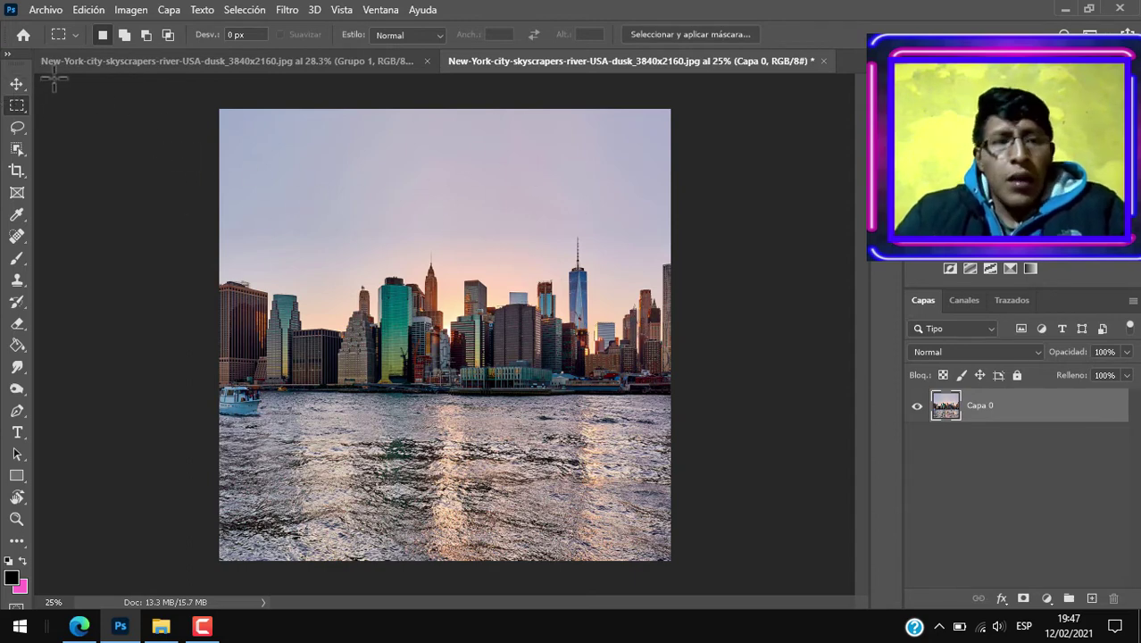
{"action": "left_click", "coordinate": [18, 84]}
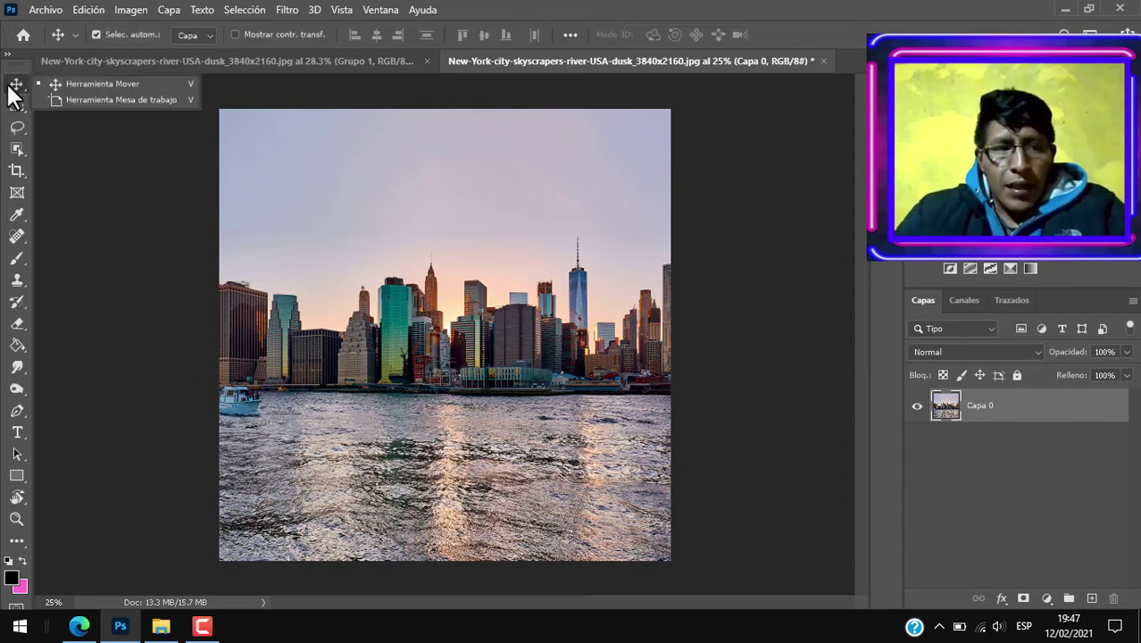
Select the whole canvas and flip it with Voltear vertical, putting the water at the top
{"action": "key", "text": "ctrl+a"}
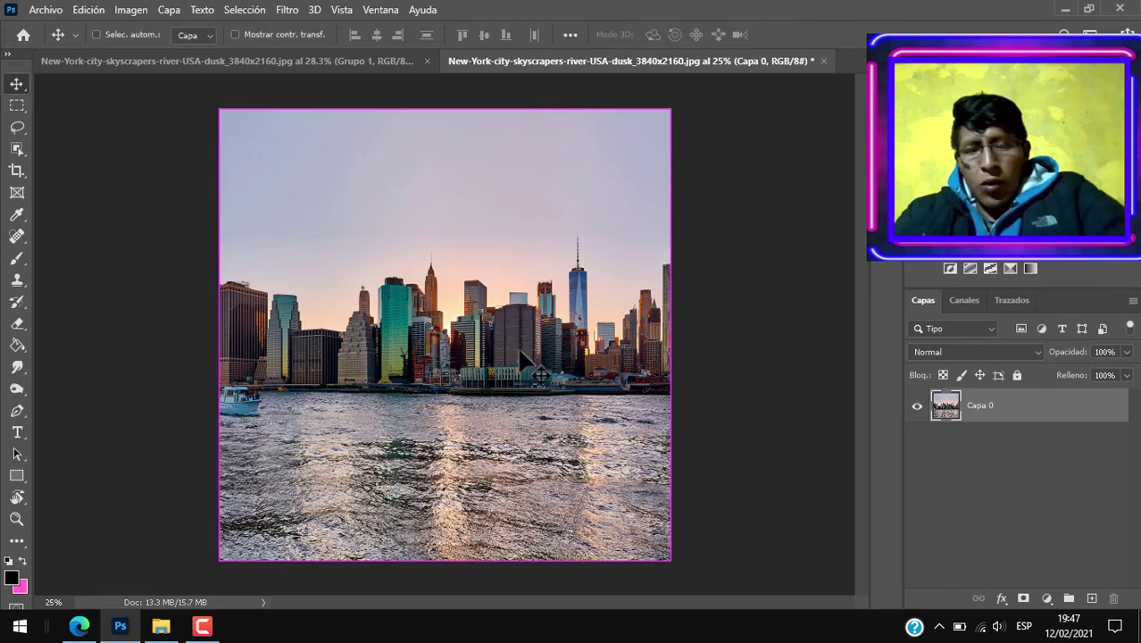
{"action": "key", "text": "ctrl+t"}
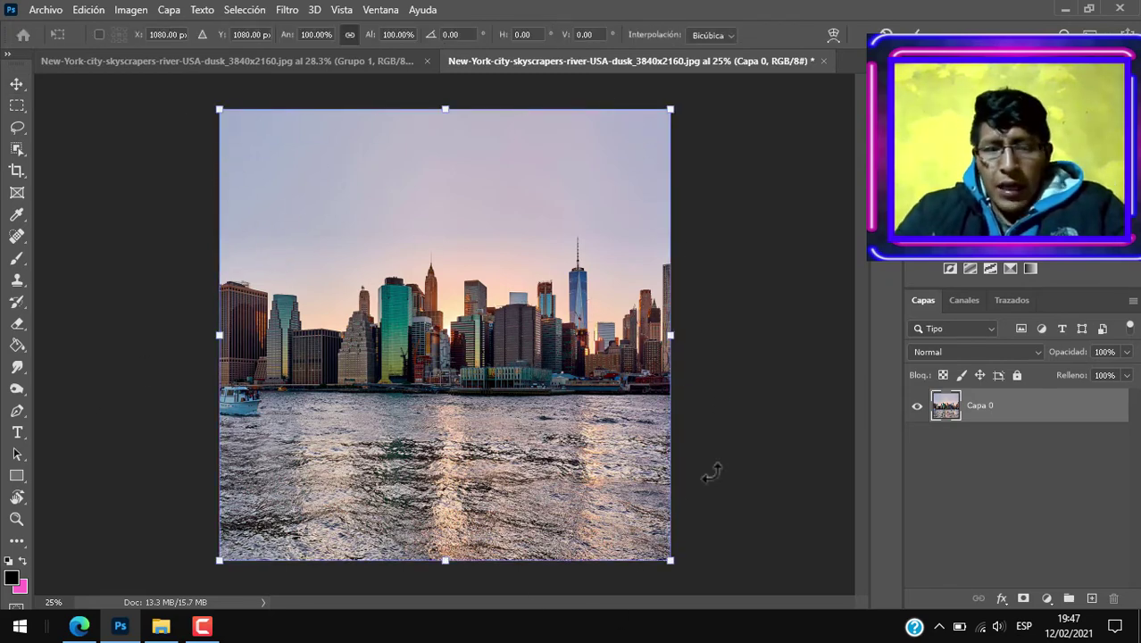
{"action": "right_click", "coordinate": [461, 262]}
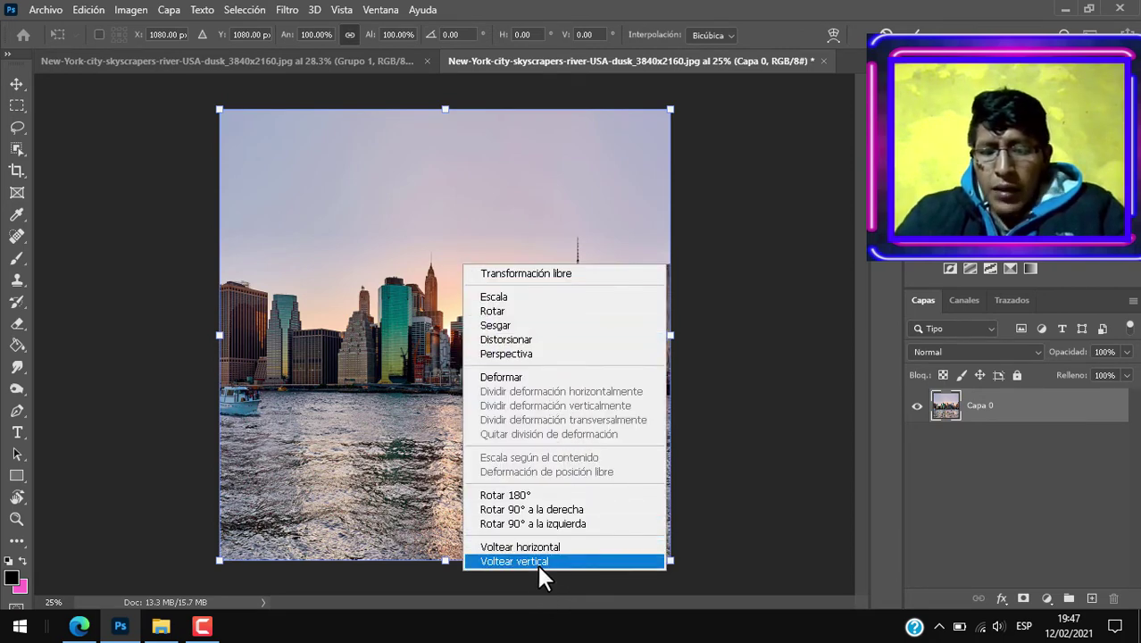
{"action": "left_click", "coordinate": [536, 560]}
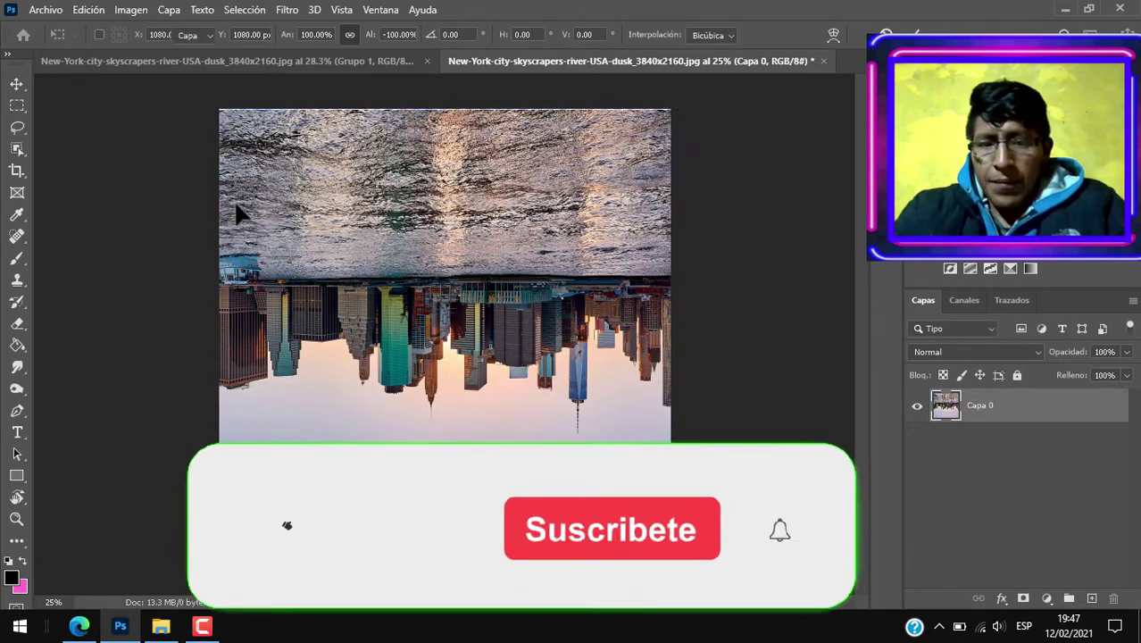
{"action": "key", "text": "Return"}
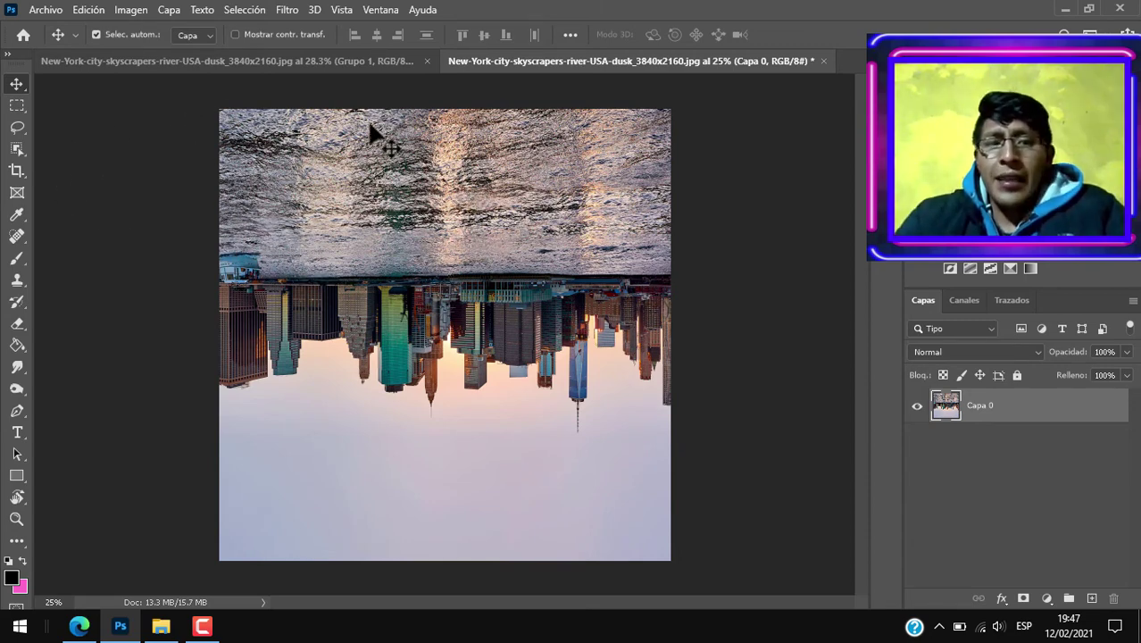
Apply the Coordenadas polares filter as Rectangular a polar, with the preview at 12.5%
{"action": "left_click", "coordinate": [288, 11]}
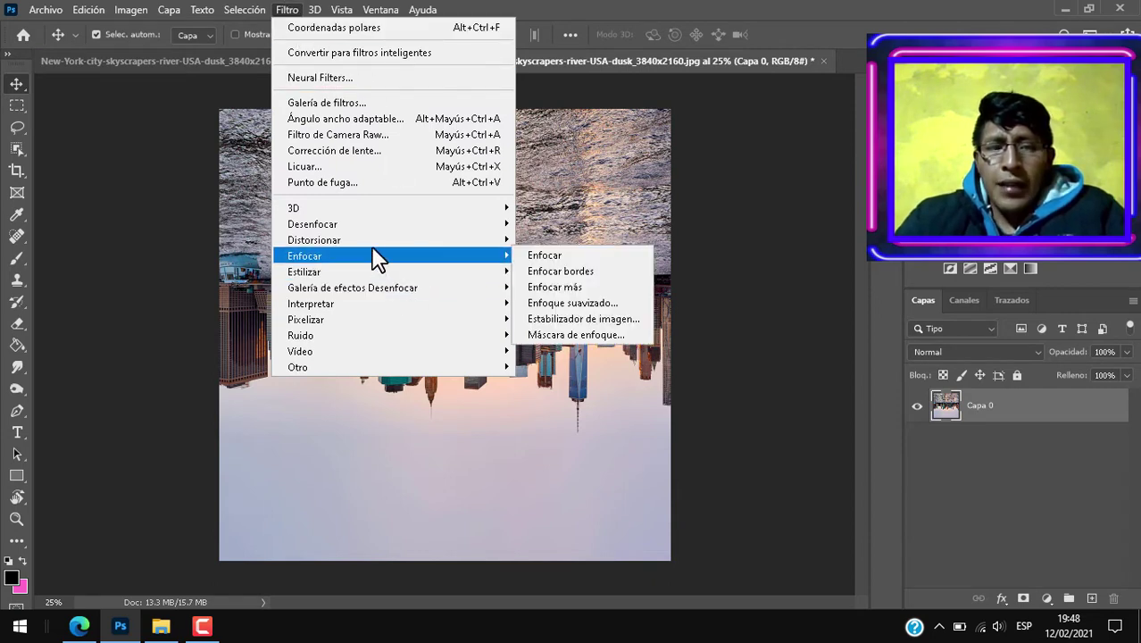
{"action": "mouse_move", "coordinate": [314, 240]}
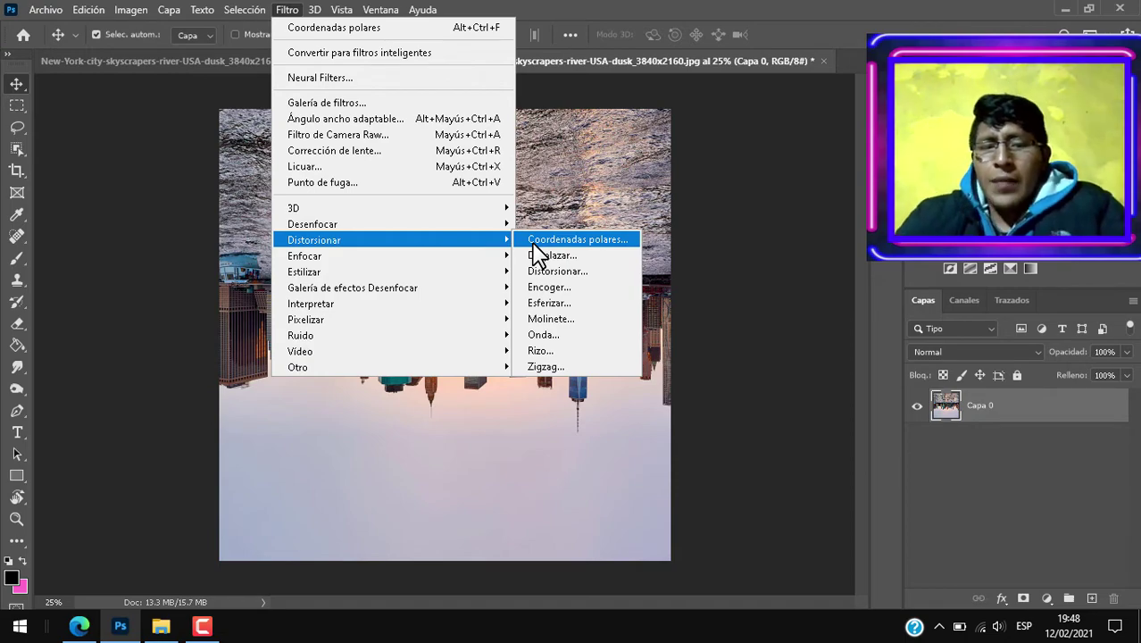
{"action": "left_click", "coordinate": [533, 241]}
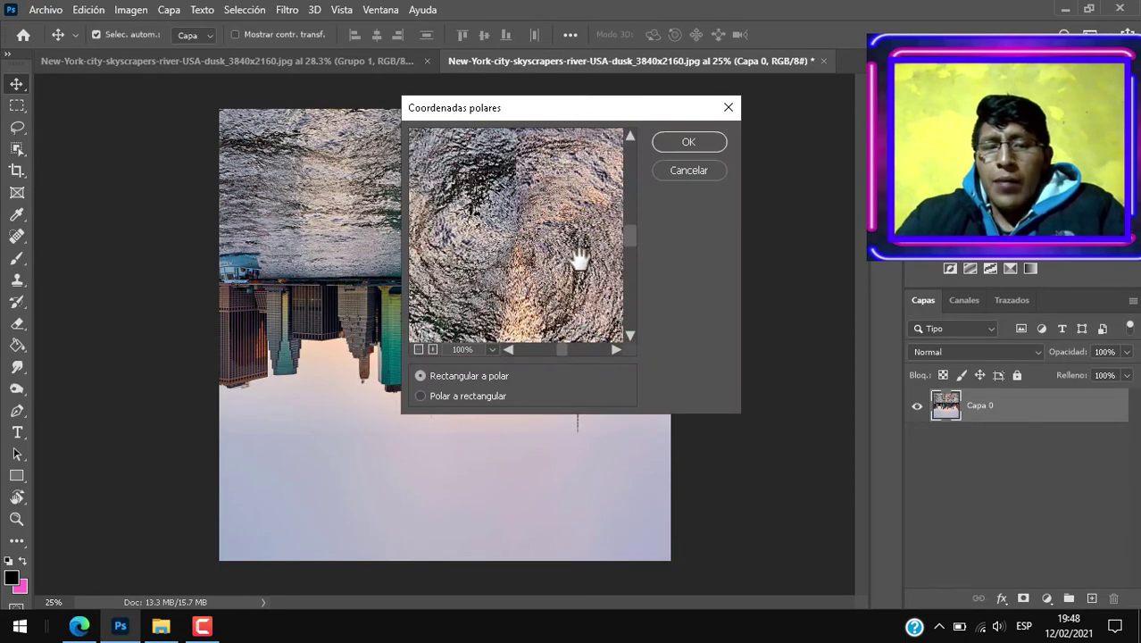
{"action": "mouse_move", "coordinate": [632, 245]}
{"action": "left_mouse_down"}
{"action": "mouse_move", "coordinate": [645, 274]}
{"action": "mouse_move", "coordinate": [641, 239]}
{"action": "left_mouse_up"}
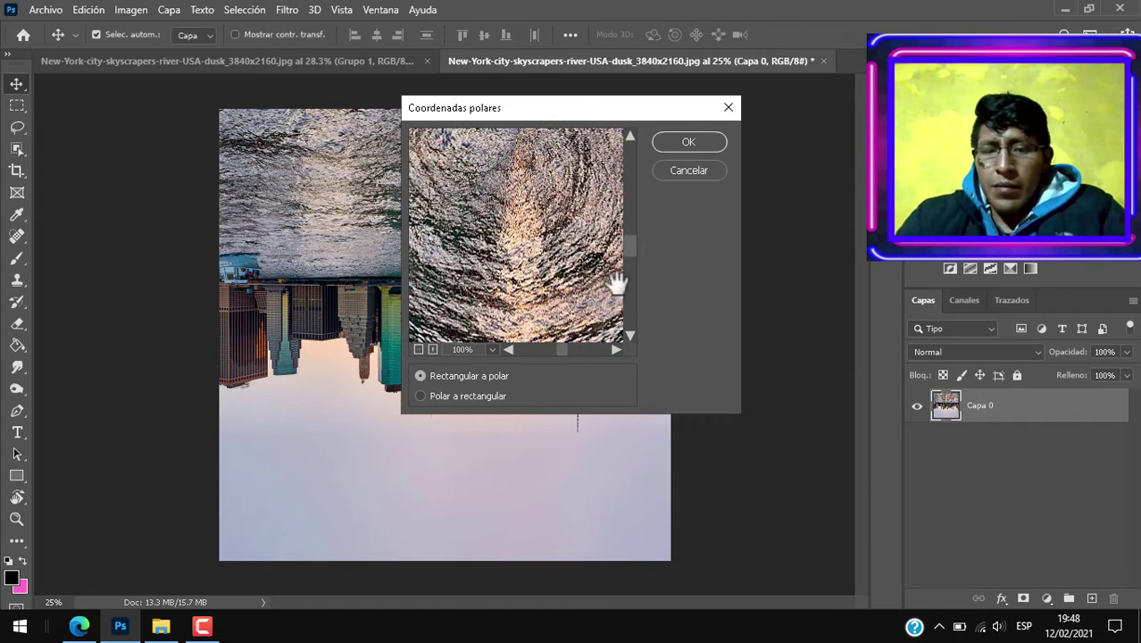
{"action": "left_click", "coordinate": [492, 349]}
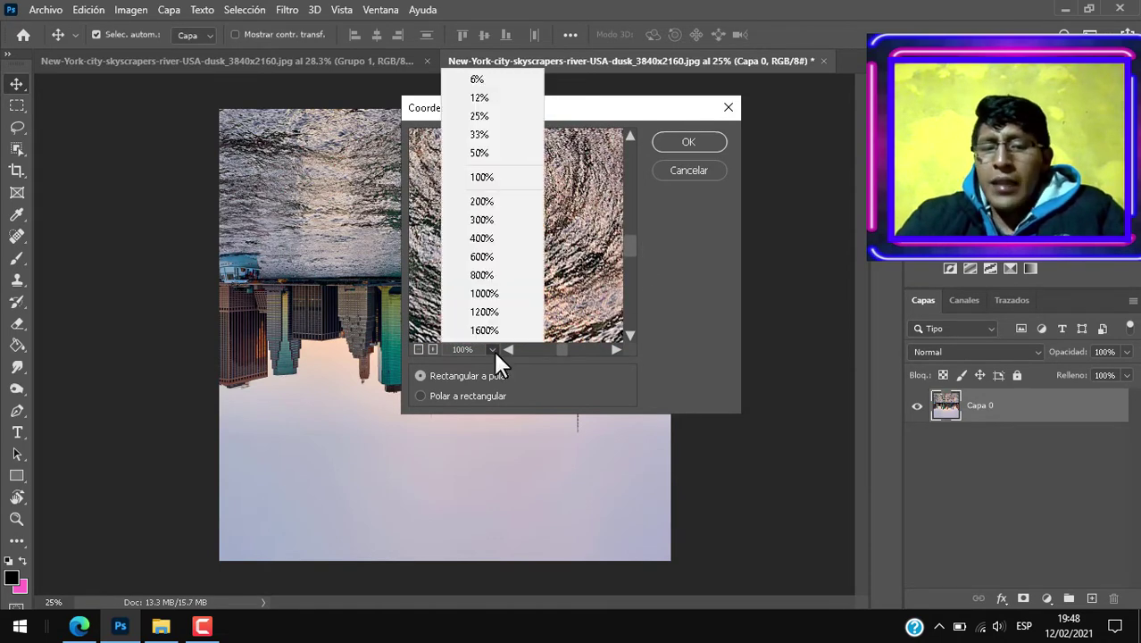
{"action": "left_click", "coordinate": [478, 118]}
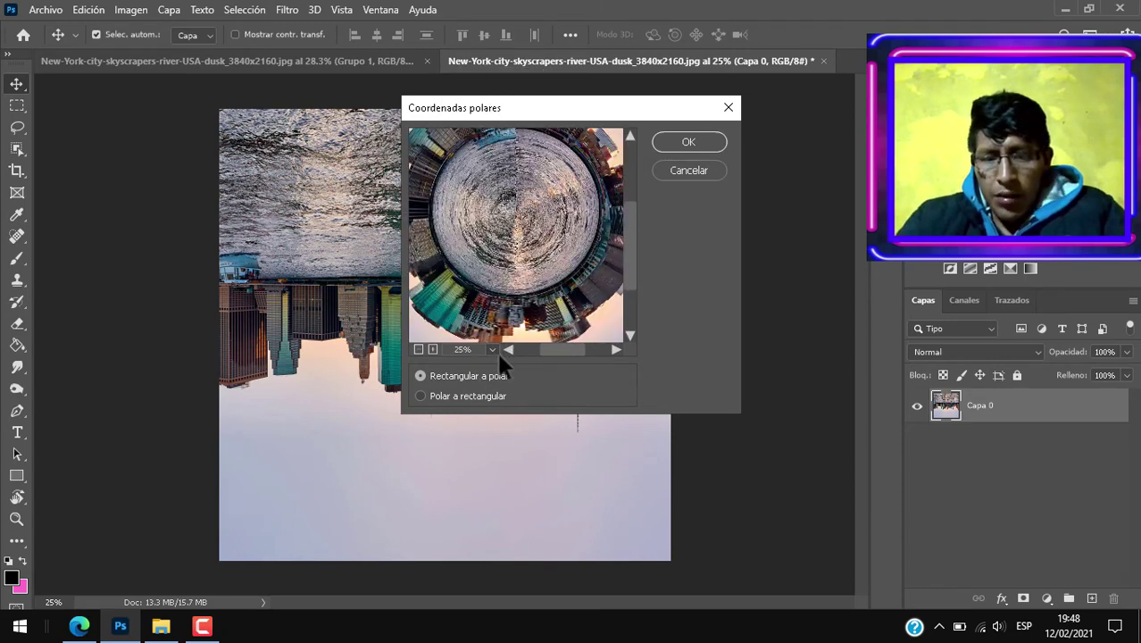
{"action": "left_click", "coordinate": [493, 349]}
{"action": "left_click", "coordinate": [473, 98]}
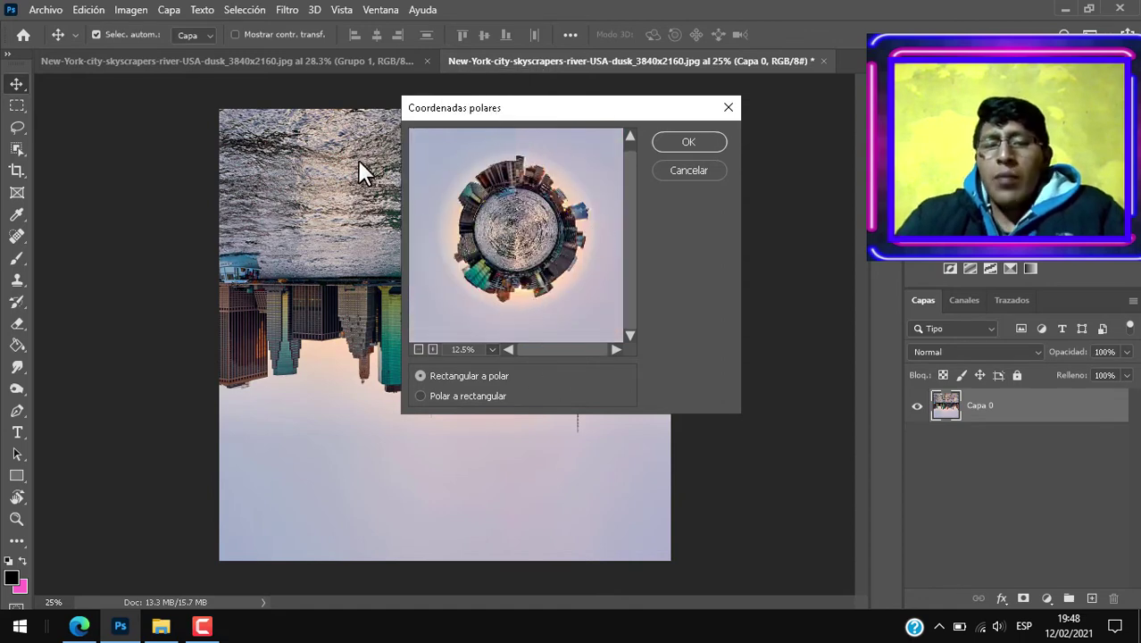
{"action": "left_click", "coordinate": [420, 396]}
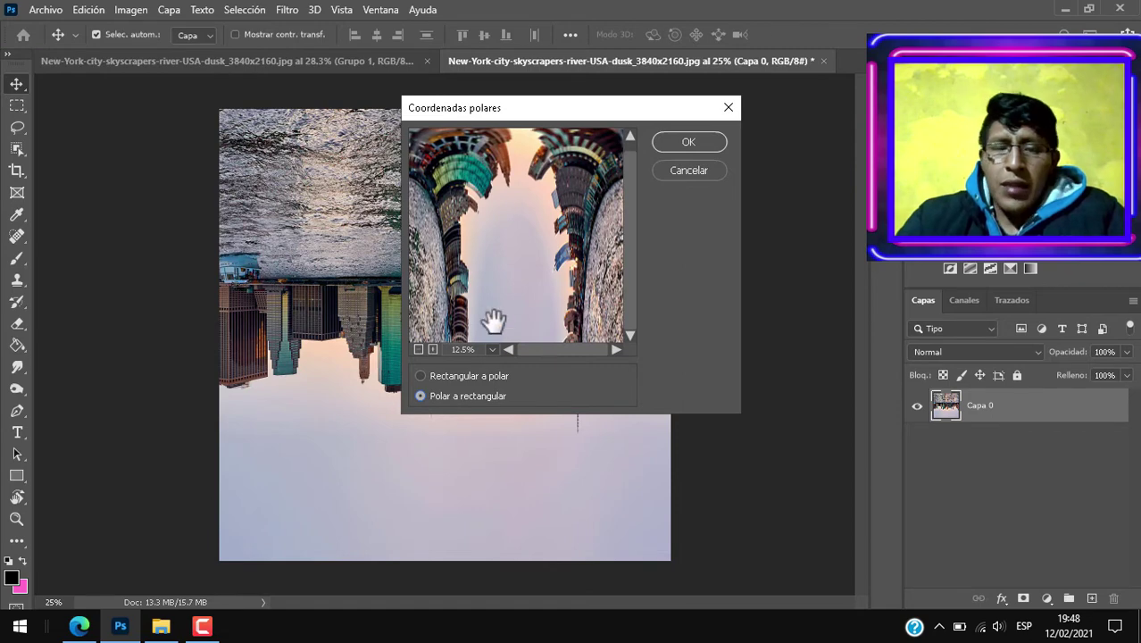
{"action": "left_click", "coordinate": [420, 376]}
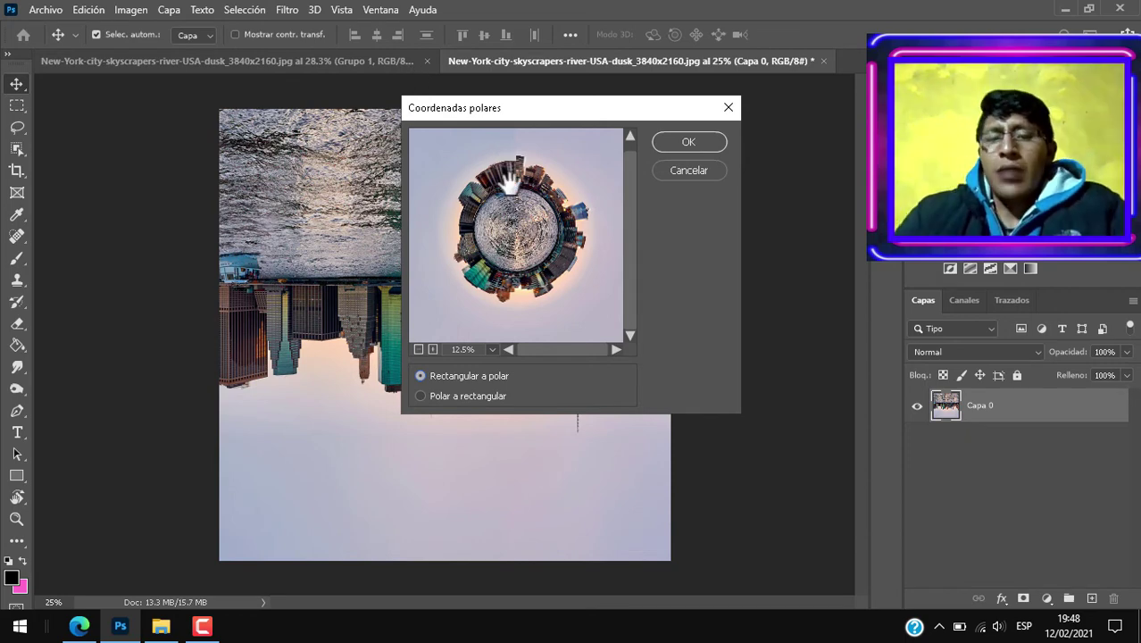
{"action": "left_click", "coordinate": [692, 147]}
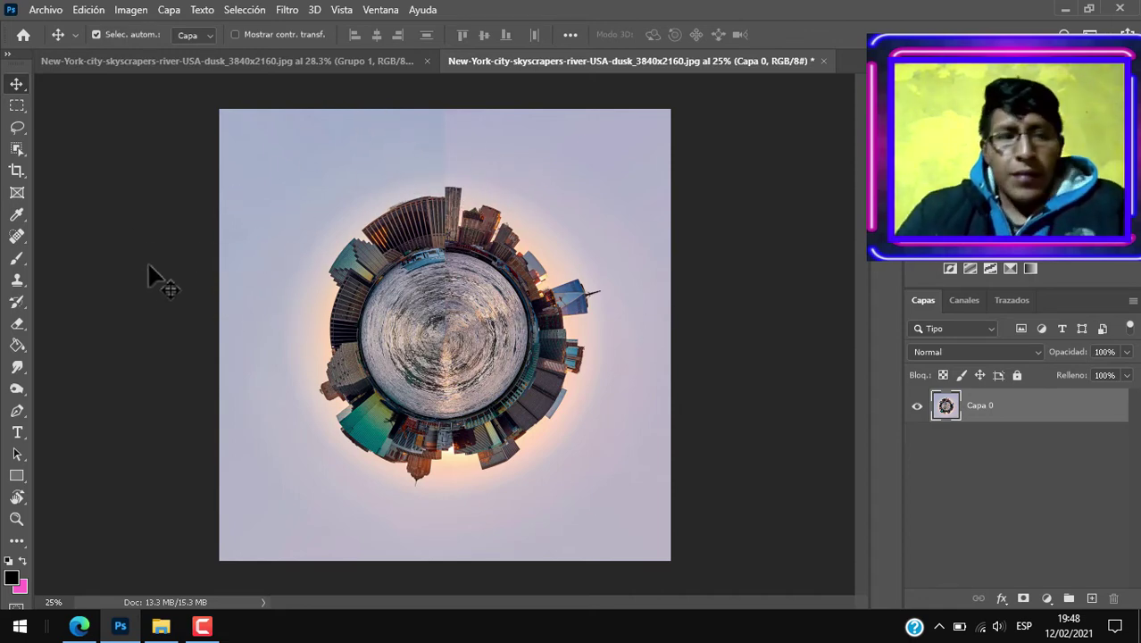
Retouch the vertical seam in the sky with the Spot Healing Brush
{"action": "left_click", "coordinate": [19, 238]}
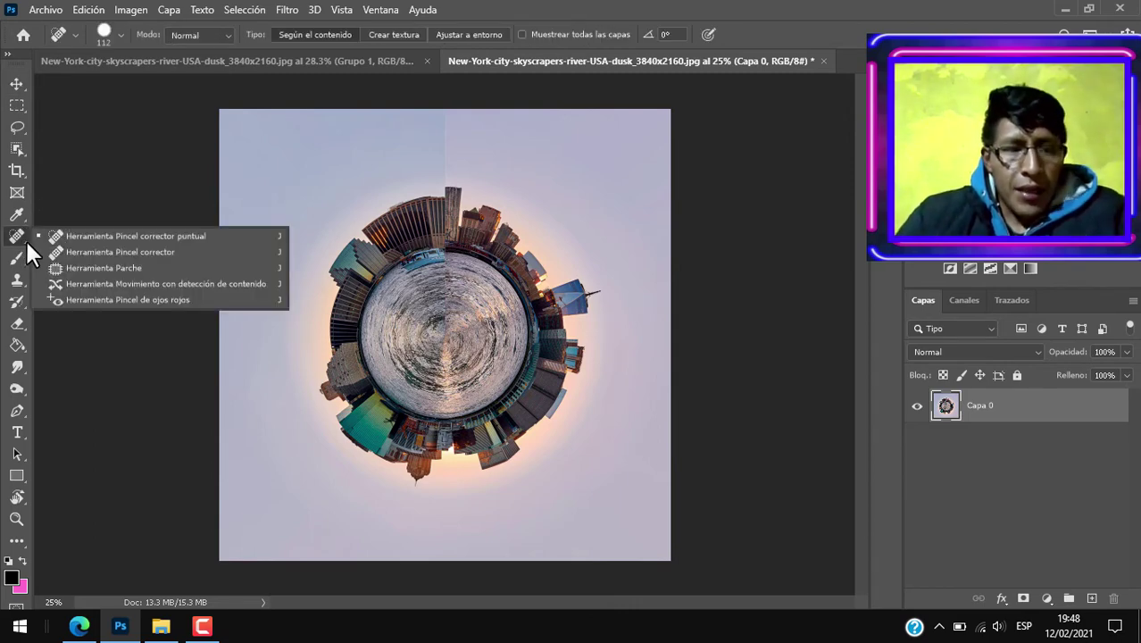
{"action": "left_click", "coordinate": [113, 236]}
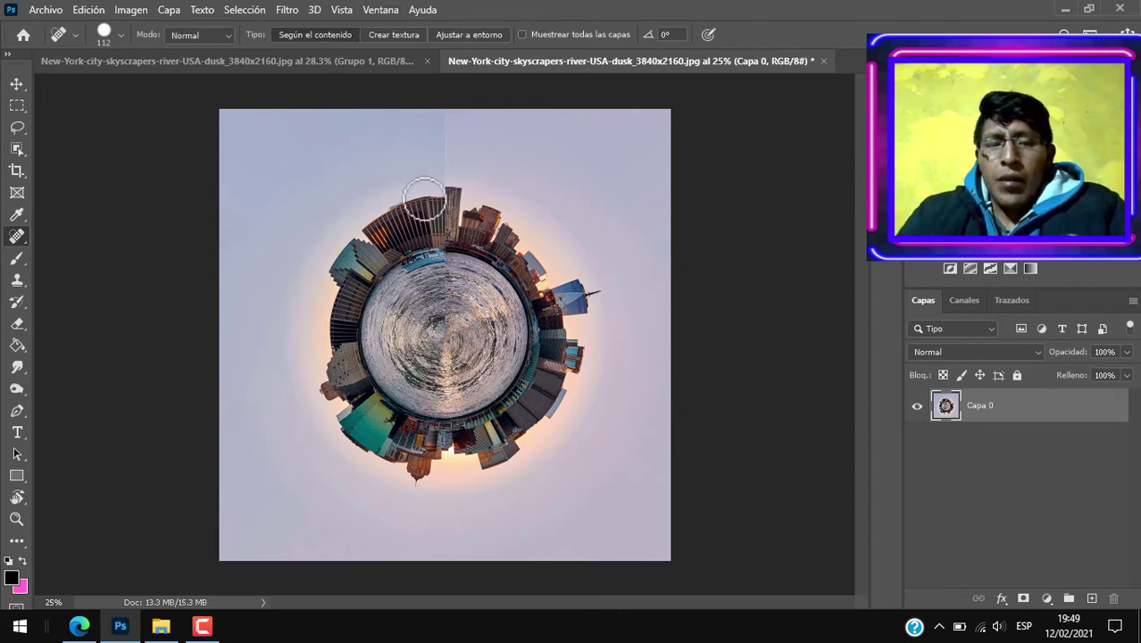
{"action": "scroll", "coordinate": [439, 215], "scroll_direction": "up", "scroll_amount": 1}
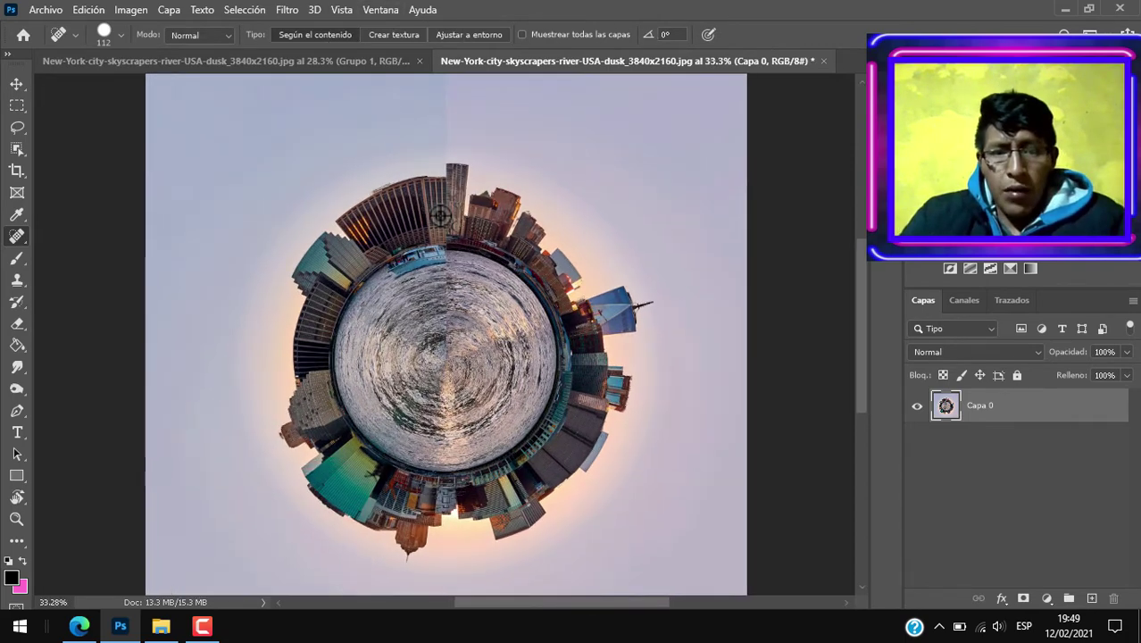
{"action": "scroll", "coordinate": [439, 216], "scroll_direction": "up", "scroll_amount": 1}
{"action": "scroll", "coordinate": [438, 214], "scroll_direction": "up", "scroll_amount": 1}
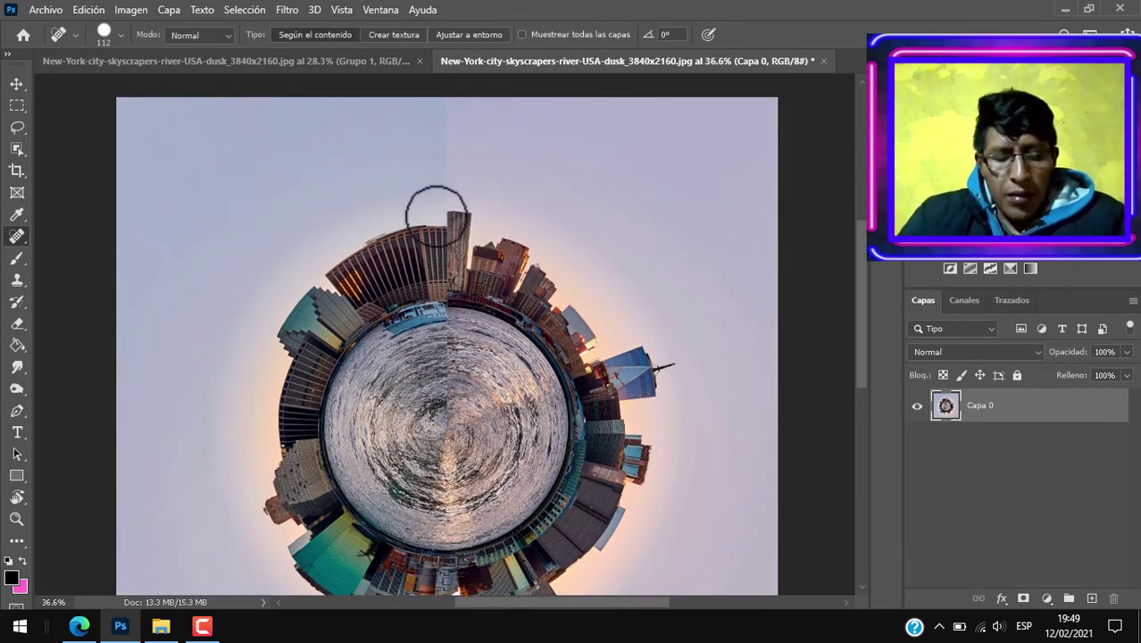
{"action": "scroll", "coordinate": [436, 214], "scroll_direction": "up", "scroll_amount": 1}
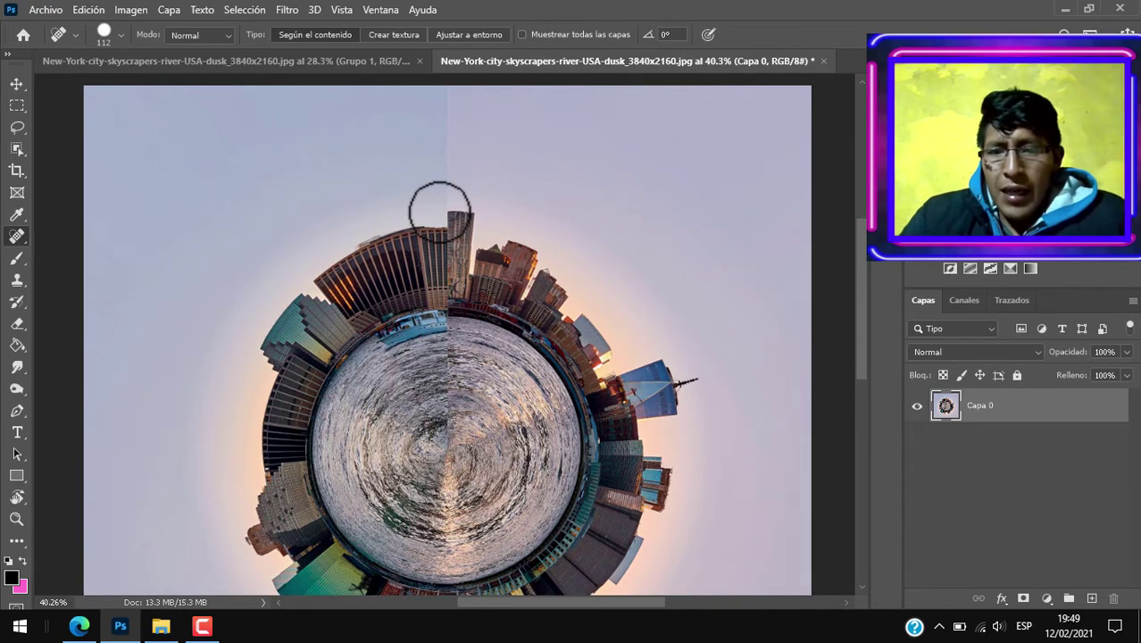
{"action": "scroll", "coordinate": [457, 216], "scroll_direction": "up", "scroll_amount": 1}
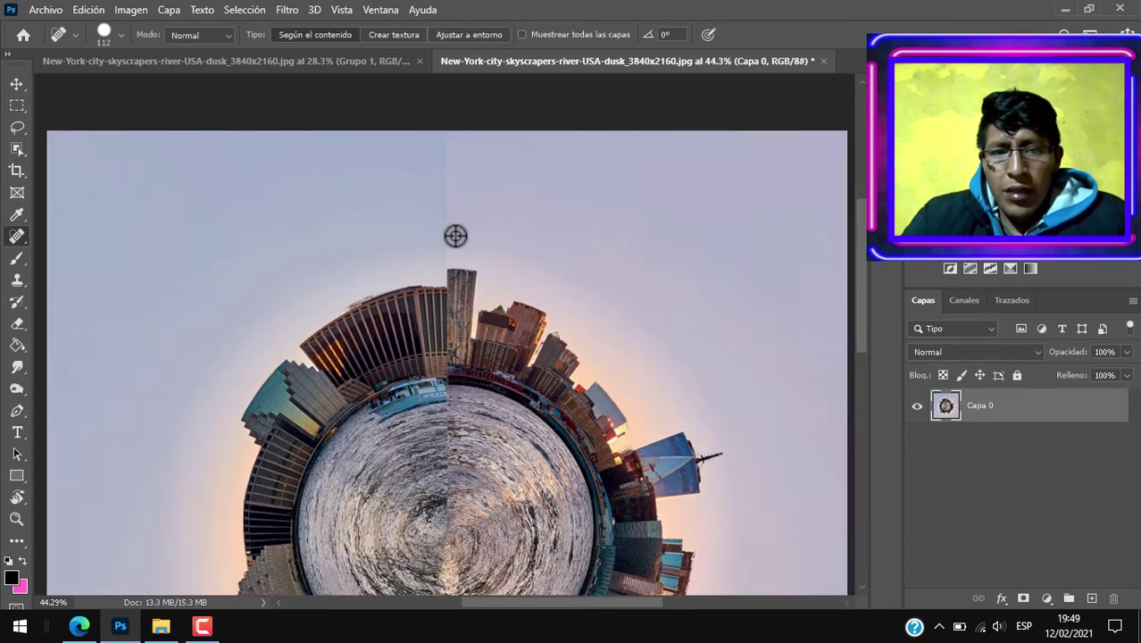
{"action": "scroll", "coordinate": [455, 236], "scroll_direction": "up", "scroll_amount": 2}
{"action": "scroll", "coordinate": [455, 234], "scroll_direction": "up", "scroll_amount": 1}
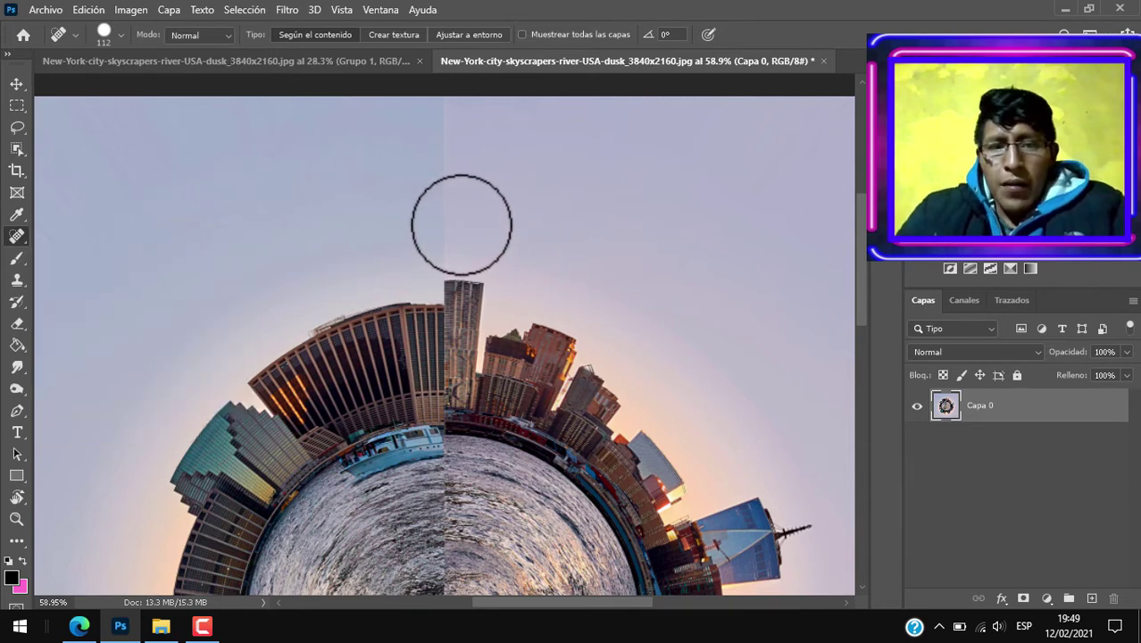
{"action": "mouse_move", "coordinate": [449, 125]}
{"action": "left_mouse_down"}
{"action": "mouse_move", "coordinate": [422, 130]}
{"action": "mouse_move", "coordinate": [466, 164]}
{"action": "mouse_move", "coordinate": [433, 232]}
{"action": "mouse_move", "coordinate": [453, 231]}
{"action": "mouse_move", "coordinate": [474, 150]}
{"action": "mouse_move", "coordinate": [445, 122]}
{"action": "left_mouse_up"}
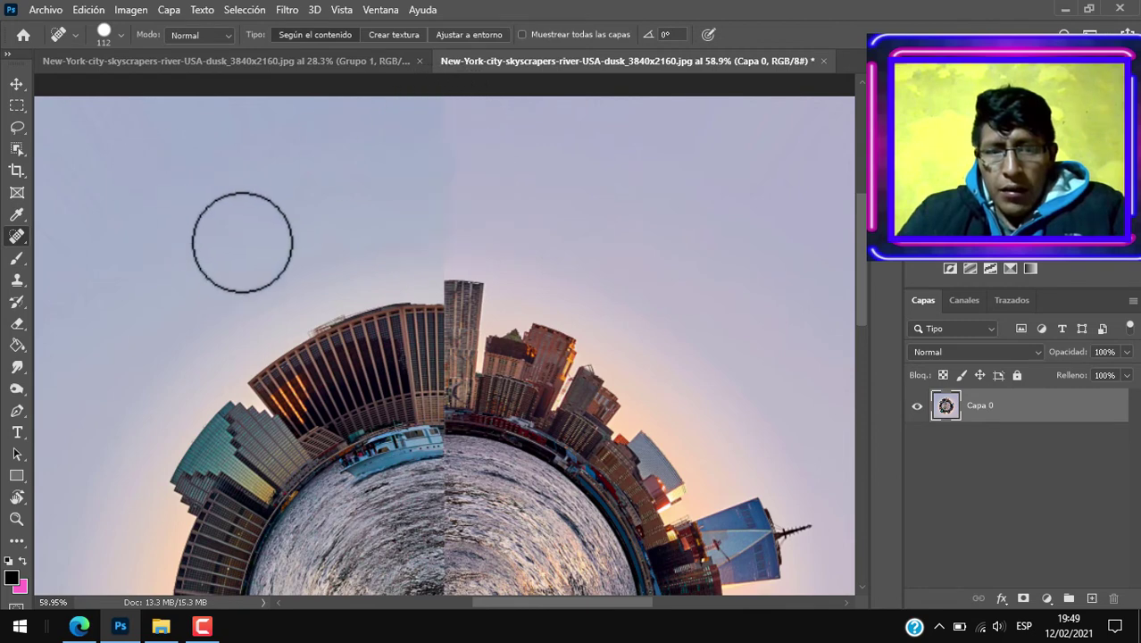
{"action": "left_click_drag", "start_coordinate": [453, 230], "coordinate": [442, 147]}
Drag the Earth globe image from the materials folder into the tiny-planet document
{"action": "scroll", "coordinate": [560, 241], "scroll_direction": "down", "scroll_amount": 1}
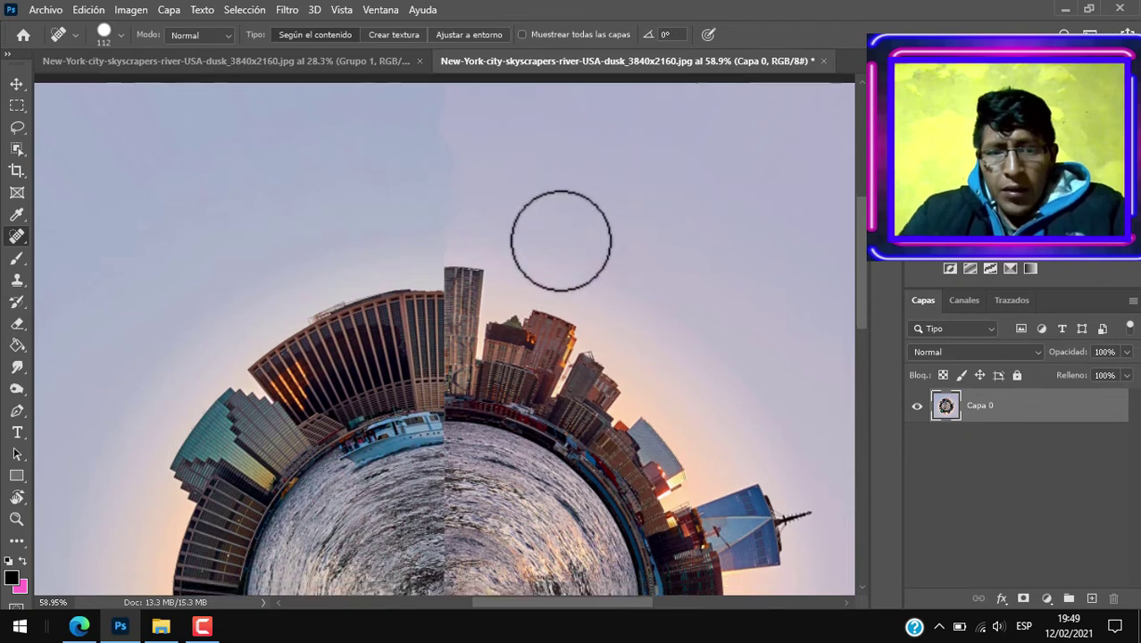
{"action": "scroll", "coordinate": [561, 241], "scroll_direction": "down", "scroll_amount": 2}
{"action": "scroll", "coordinate": [541, 265], "scroll_direction": "down", "scroll_amount": 2}
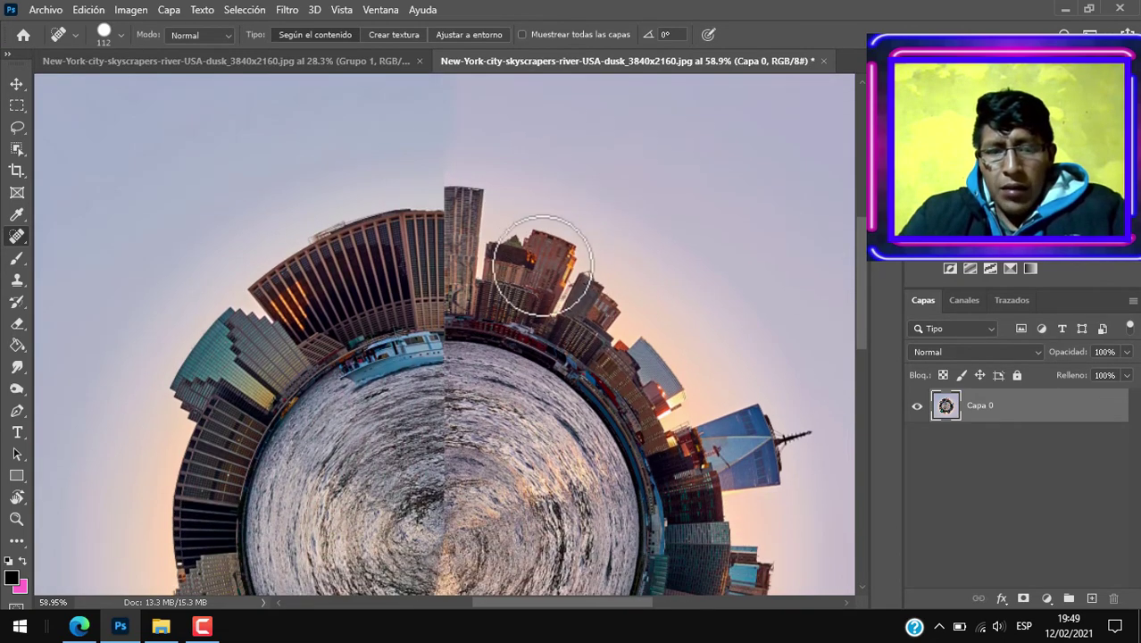
{"action": "scroll", "coordinate": [541, 265], "scroll_direction": "down", "scroll_amount": 2}
{"action": "mouse_move", "coordinate": [442, 341]}
{"action": "left_mouse_down"}
{"action": "mouse_move", "coordinate": [461, 473]}
{"action": "mouse_move", "coordinate": [471, 471]}
{"action": "left_mouse_up"}
{"action": "scroll", "coordinate": [426, 427], "scroll_direction": "down", "scroll_amount": 2}
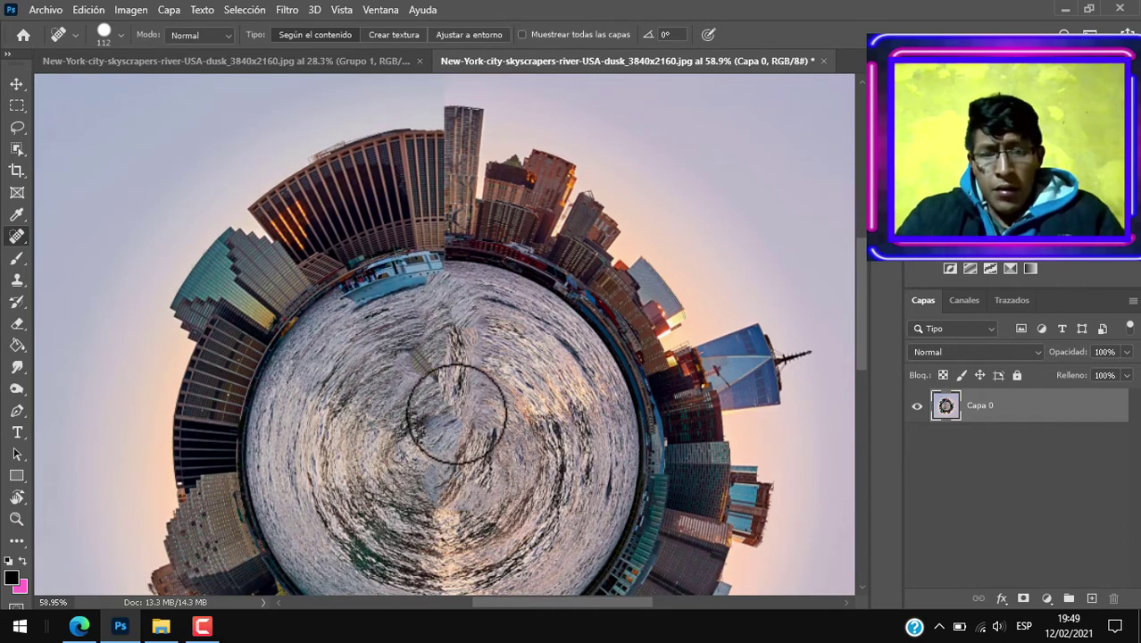
{"action": "scroll", "coordinate": [456, 412], "scroll_direction": "down", "scroll_amount": 2}
{"action": "scroll", "coordinate": [442, 392], "scroll_direction": "down", "scroll_amount": 2}
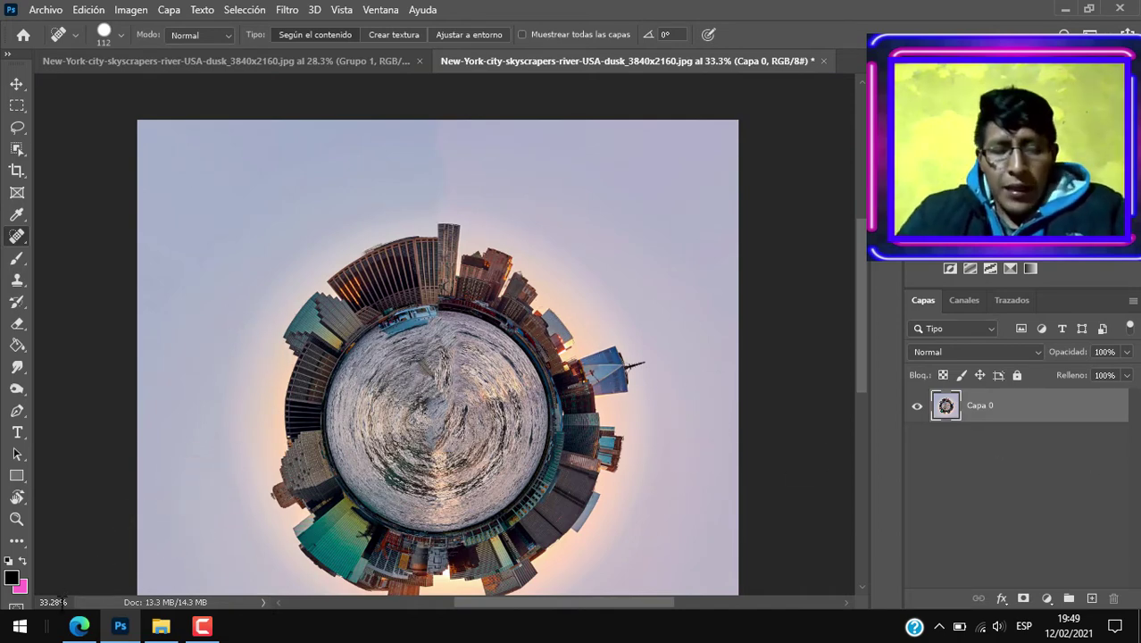
{"action": "left_click", "coordinate": [161, 626]}
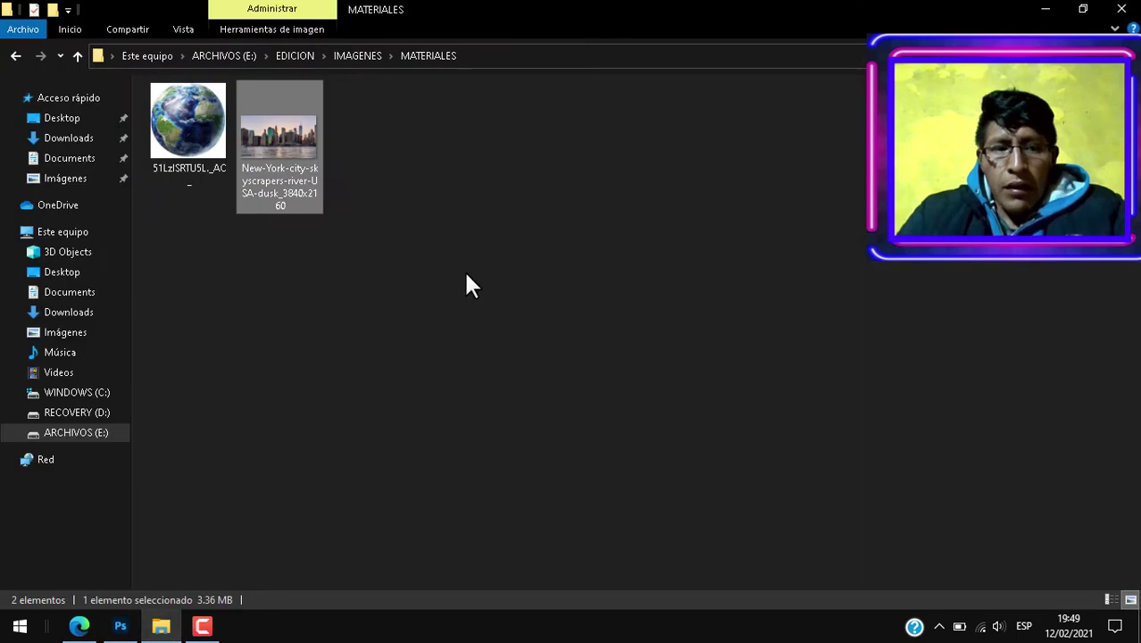
{"action": "left_click", "coordinate": [197, 143]}
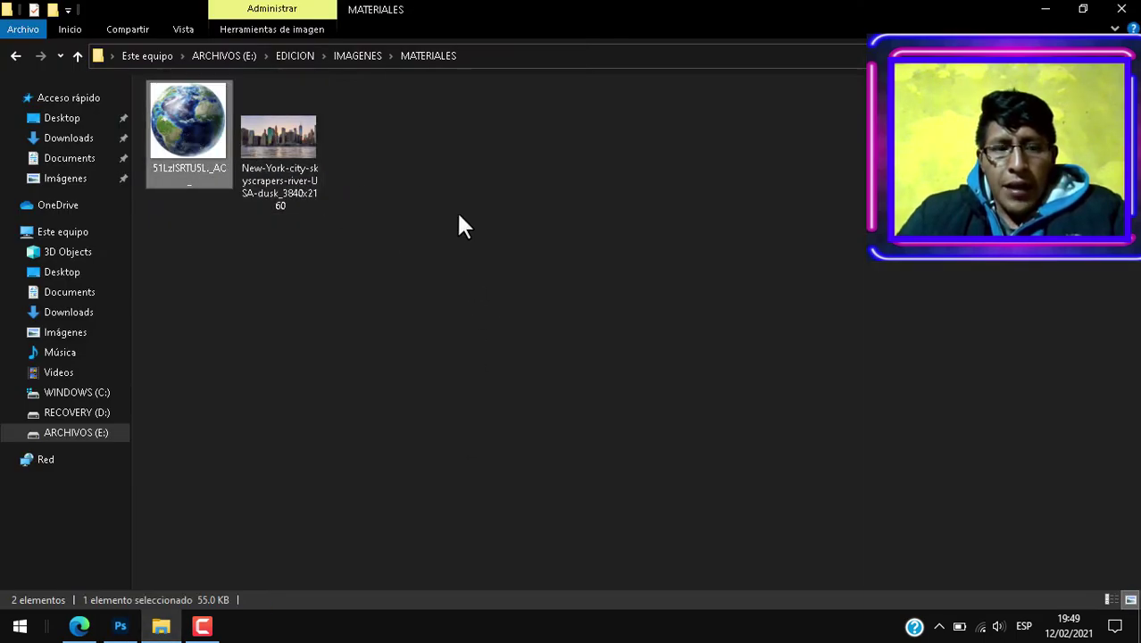
{"action": "mouse_move", "coordinate": [191, 128]}
{"action": "left_mouse_down"}
{"action": "mouse_move", "coordinate": [129, 546]}
{"action": "mouse_move", "coordinate": [465, 406]}
{"action": "mouse_move", "coordinate": [461, 394]}
{"action": "left_mouse_up"}
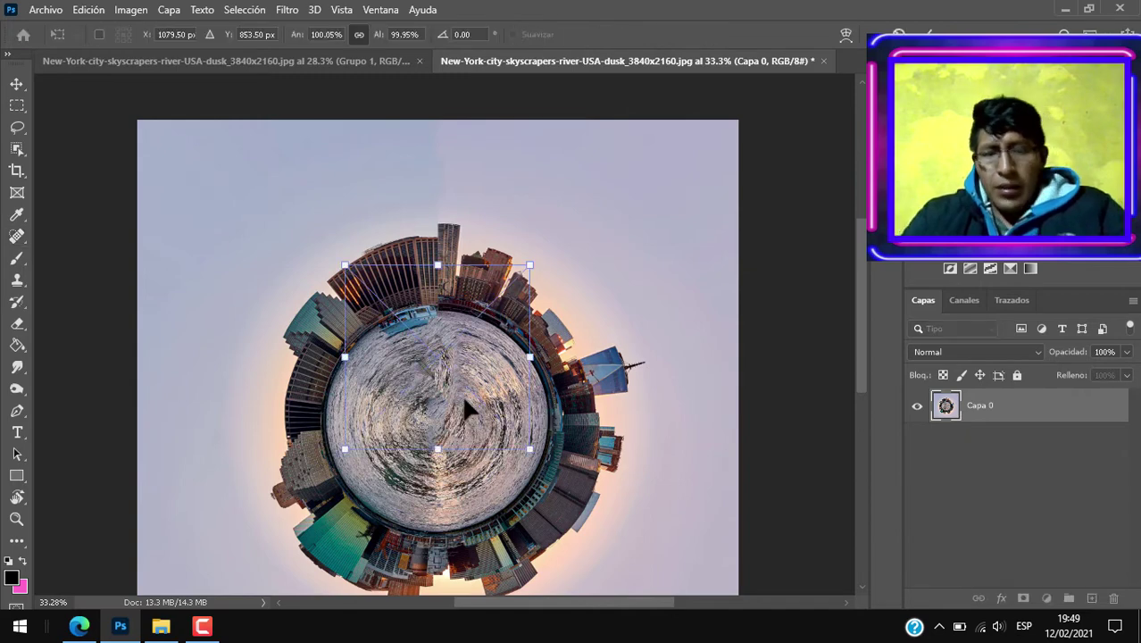
Centre the placed Earth globe on the tiny planet, enlarge it, and commit
{"action": "left_click", "coordinate": [46, 12]}
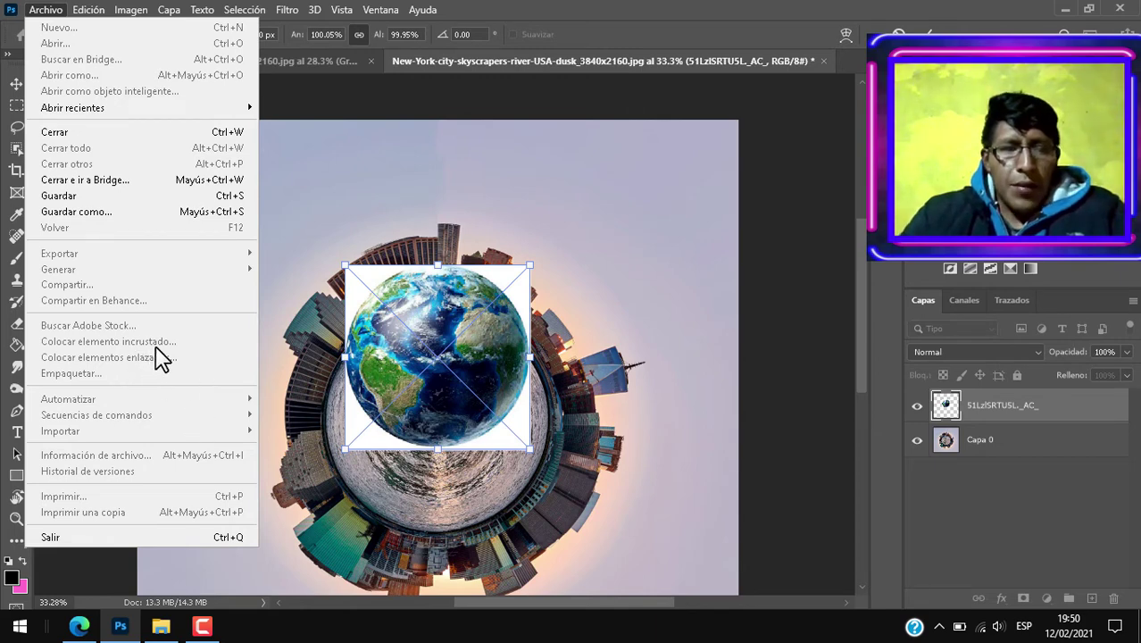
{"action": "left_click", "coordinate": [616, 415]}
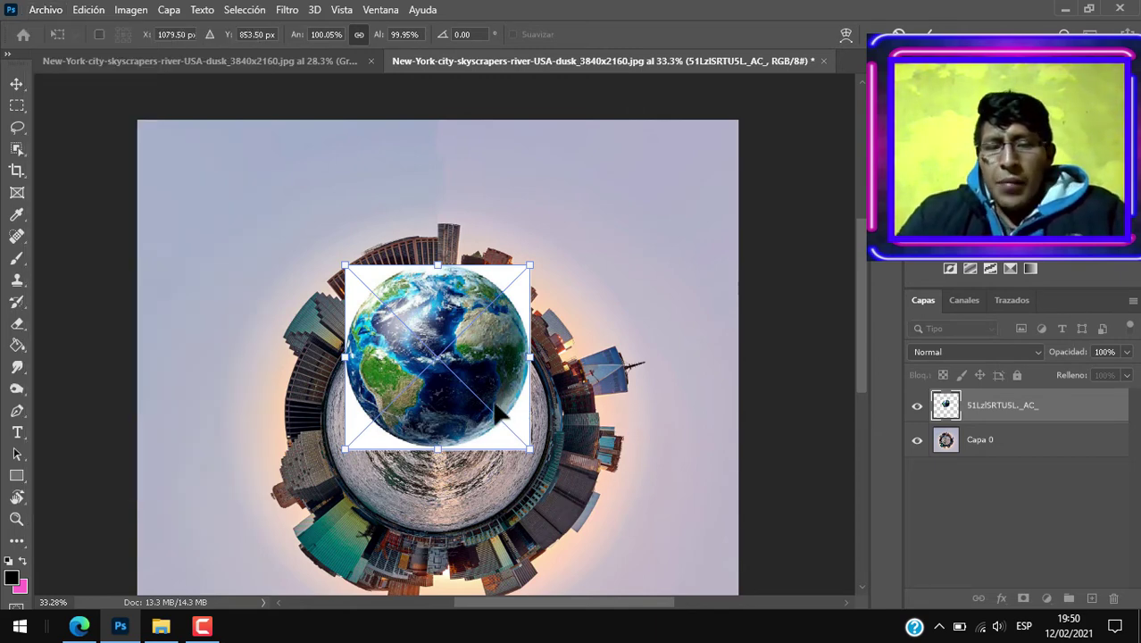
{"action": "left_click_drag", "start_coordinate": [502, 414], "coordinate": [514, 458]}
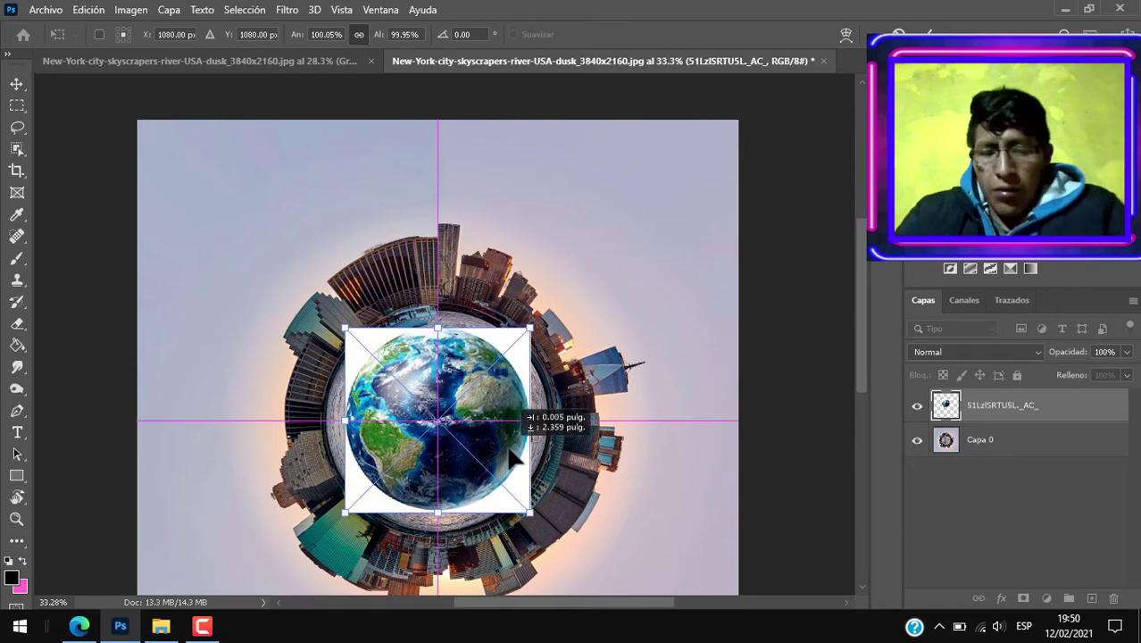
{"action": "left_click_drag", "start_coordinate": [530, 420], "coordinate": [580, 420]}
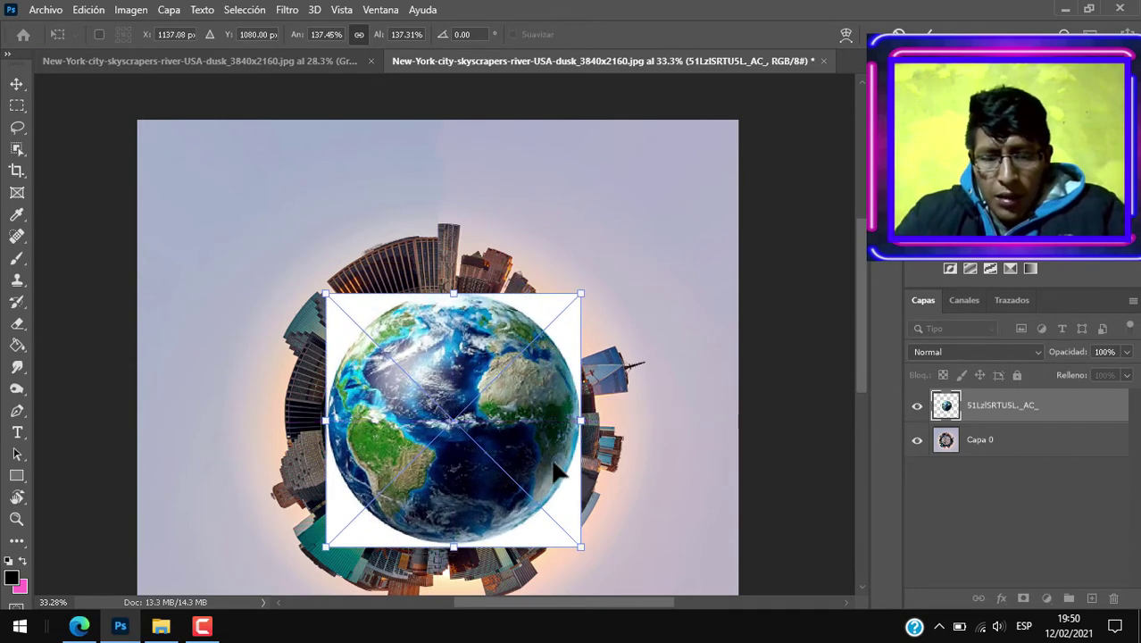
{"action": "left_click_drag", "start_coordinate": [555, 471], "coordinate": [540, 468]}
{"action": "key", "text": "Return"}
{"action": "key", "text": "j"}
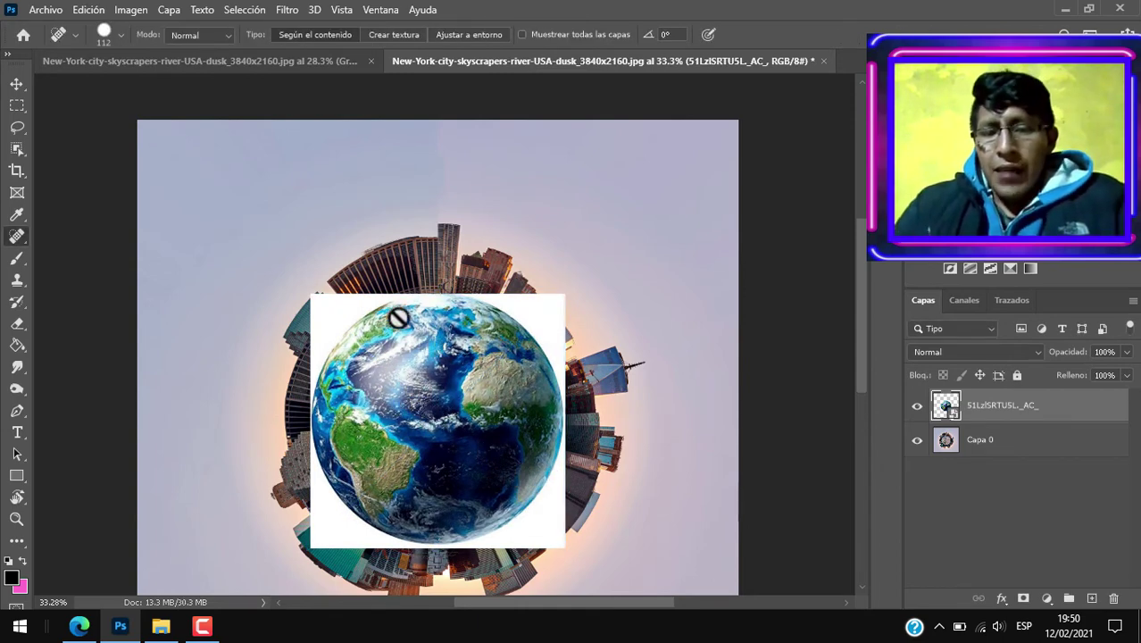
Select the round globe with the Object Selection tool and invert the selection
{"action": "left_click", "coordinate": [17, 150]}
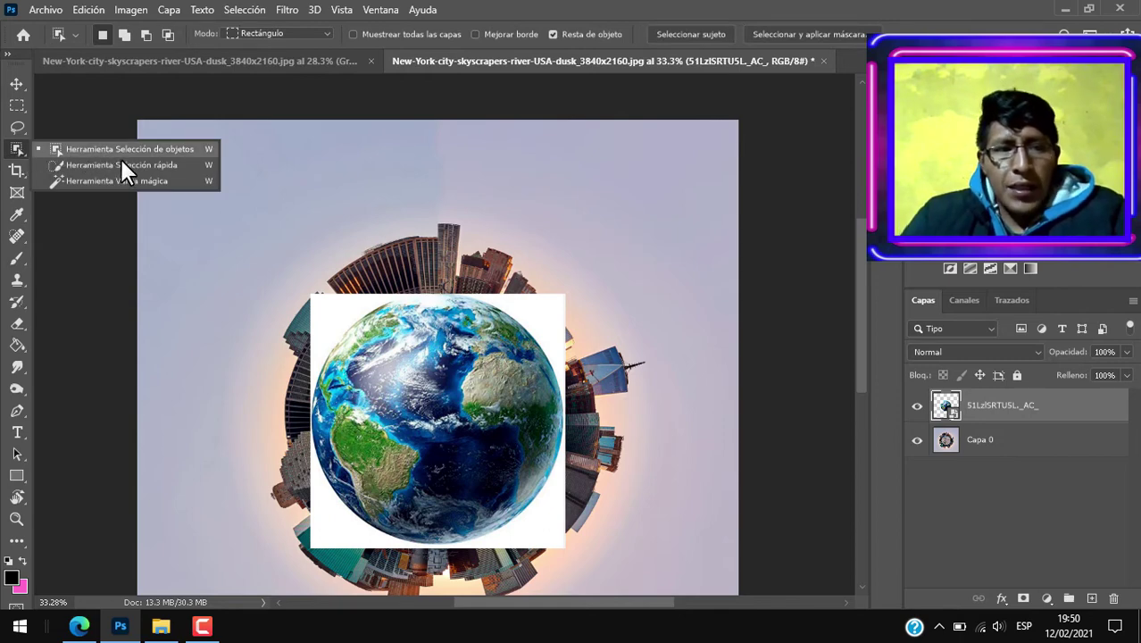
{"action": "left_click", "coordinate": [131, 147]}
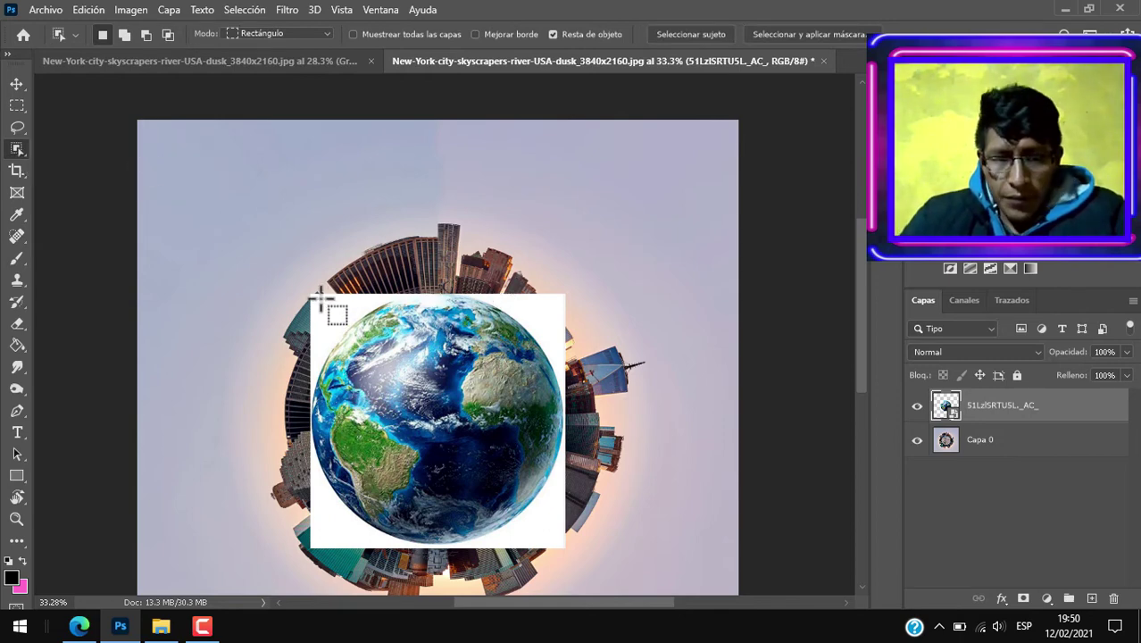
{"action": "left_click_drag", "start_coordinate": [311, 294], "coordinate": [562, 547]}
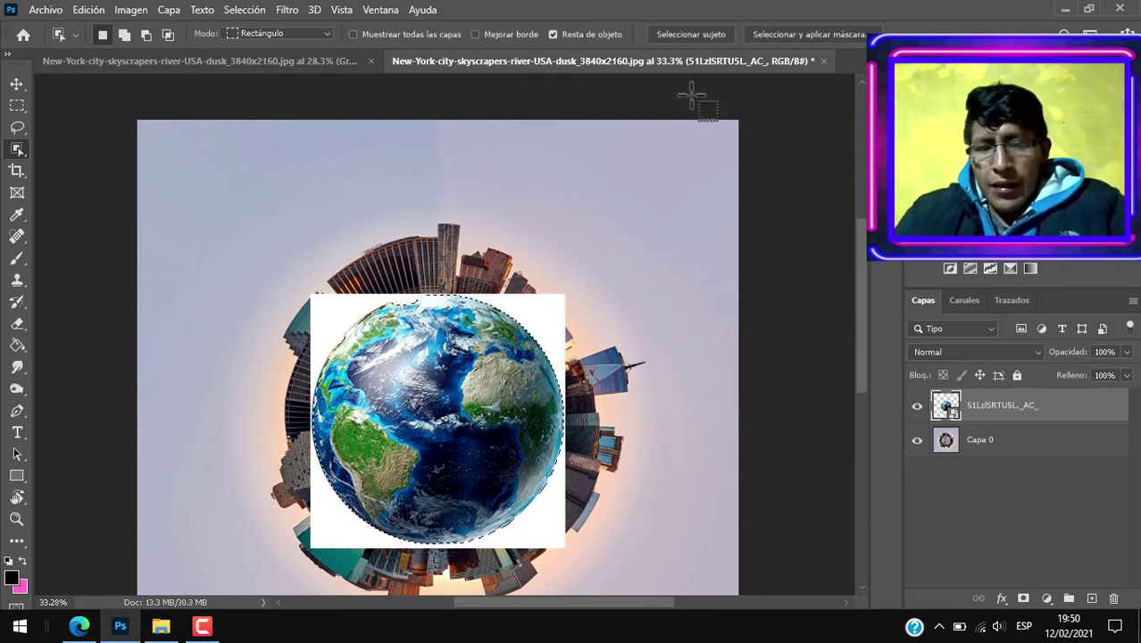
{"action": "left_click", "coordinate": [239, 11]}
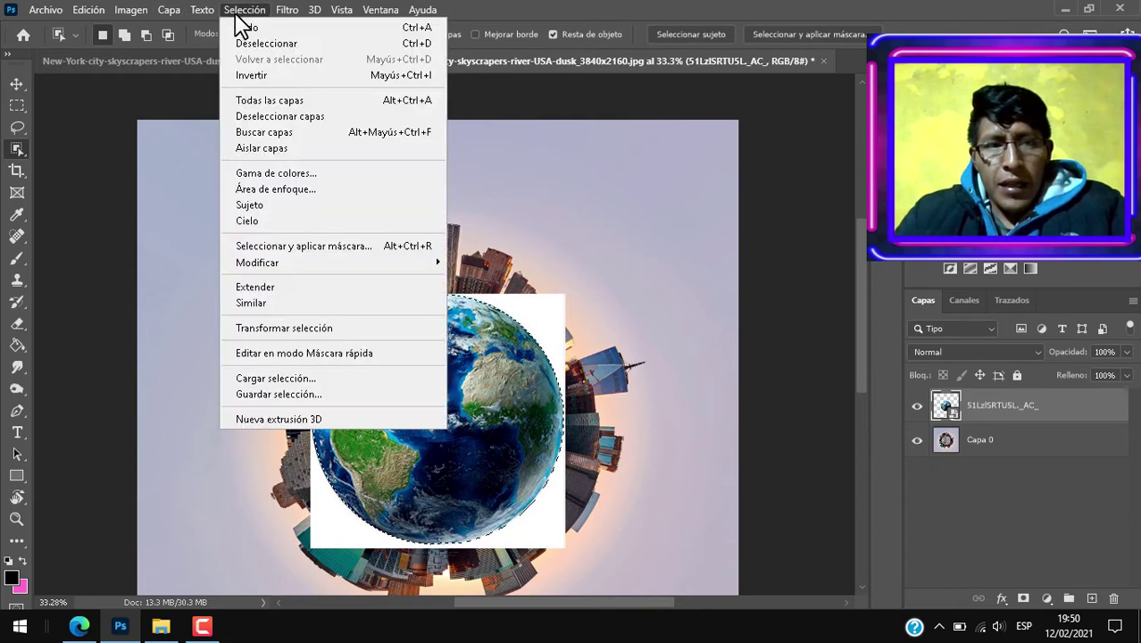
{"action": "left_click", "coordinate": [254, 75]}
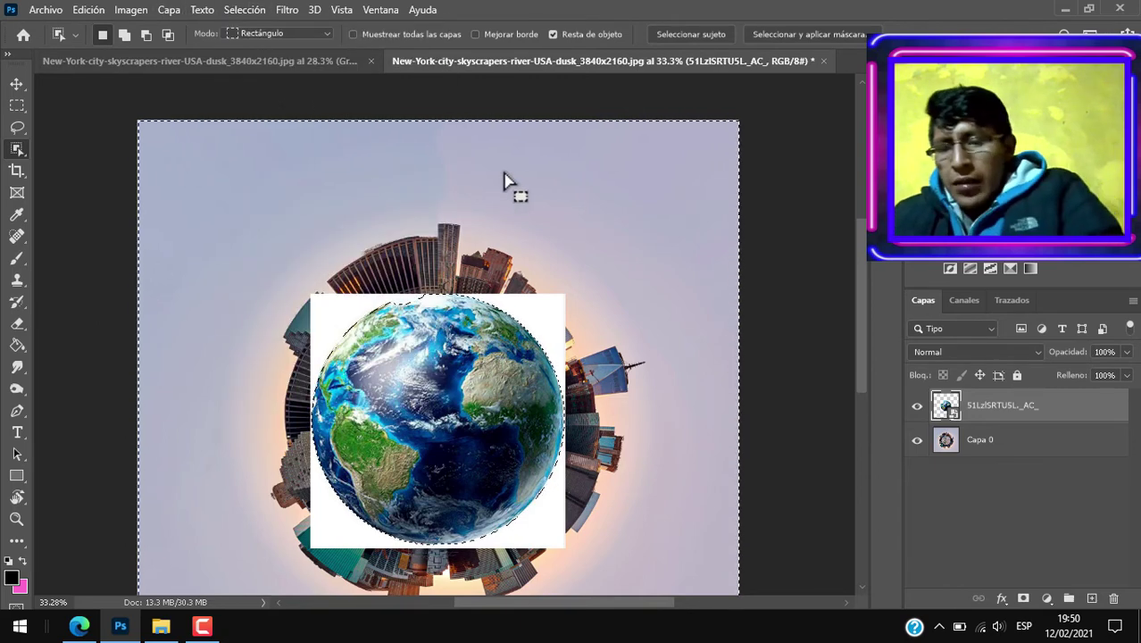
Rasterize the globe layer and delete the white square surrounding the globe
{"action": "key", "text": "Delete"}
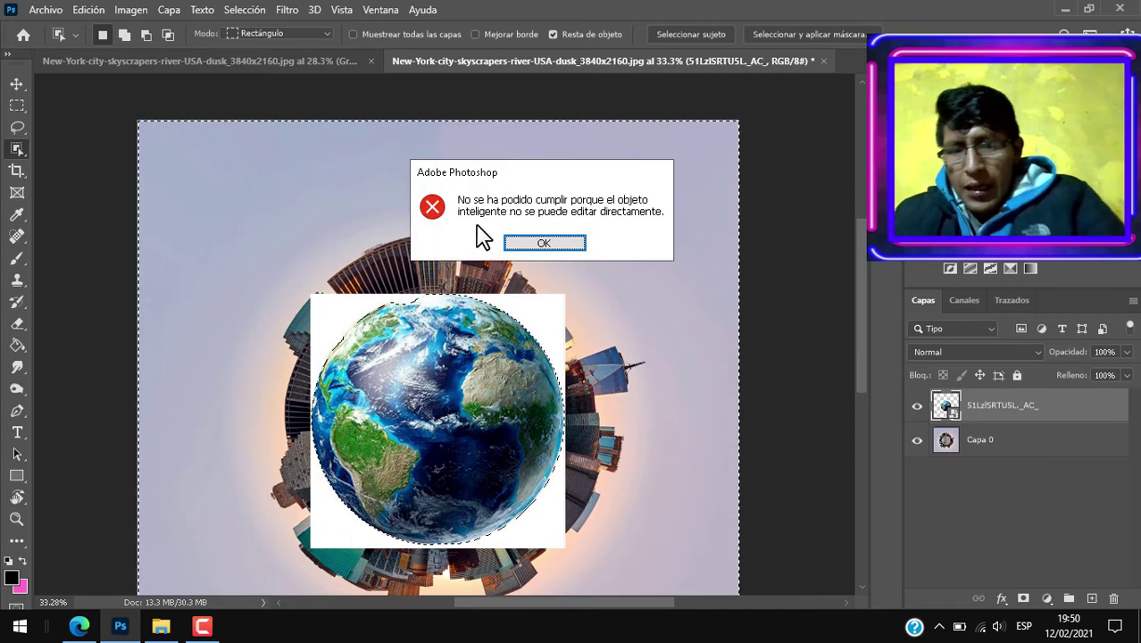
{"action": "left_click", "coordinate": [543, 243]}
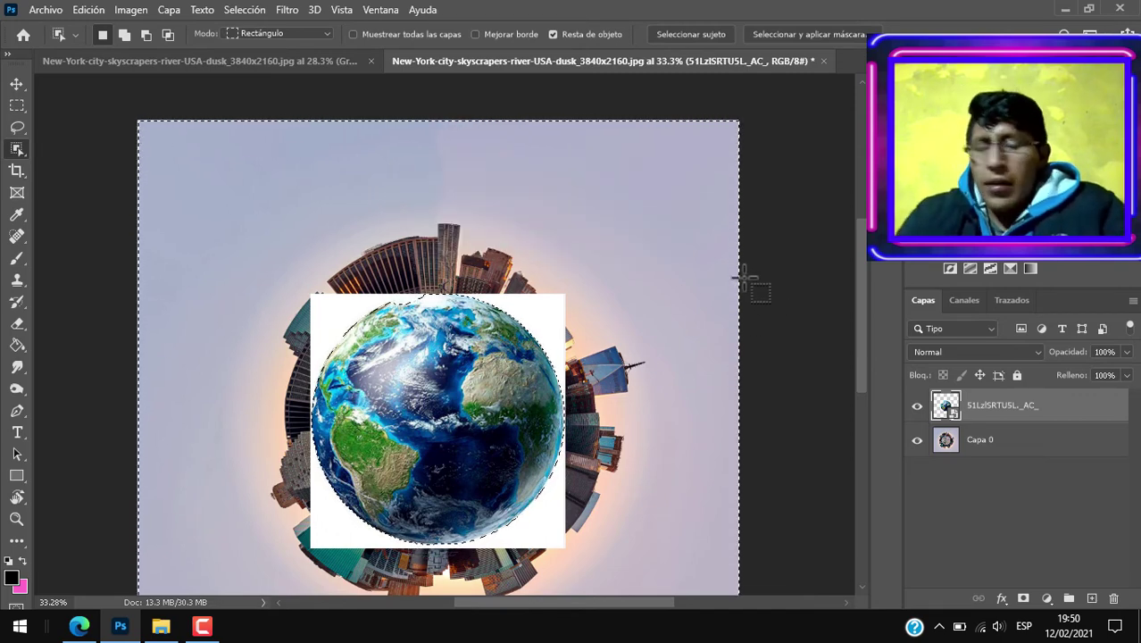
{"action": "right_click", "coordinate": [1023, 407]}
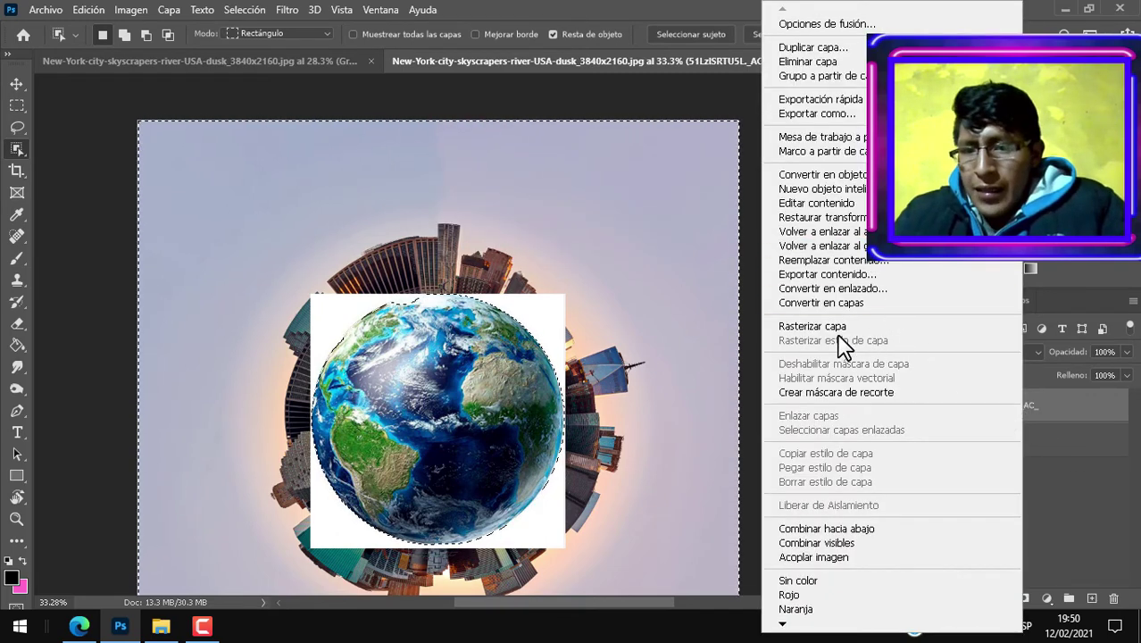
{"action": "left_click", "coordinate": [892, 325]}
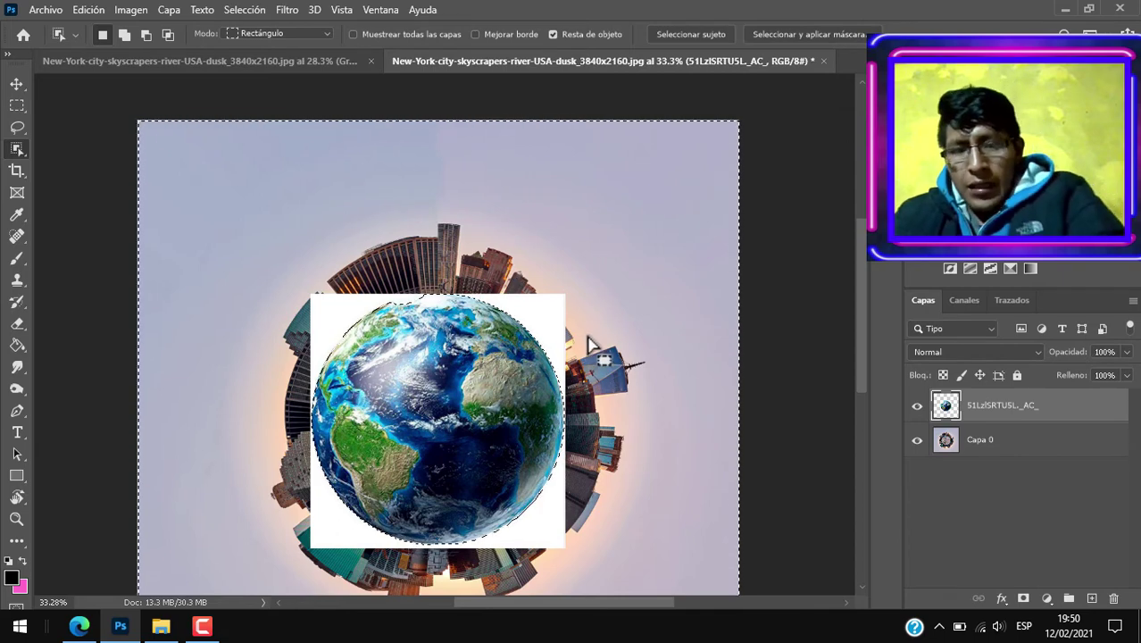
{"action": "key", "text": "Delete"}
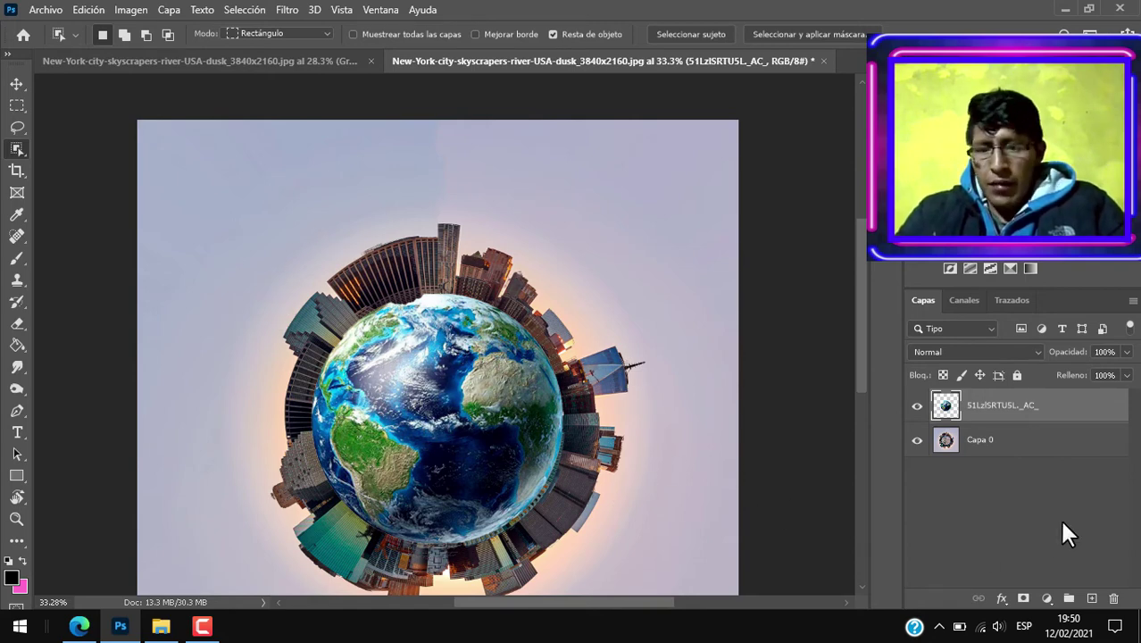
Scale the globe down to about 88% and keep it centred inside the skyscraper ring
{"action": "key", "text": "ctrl+t"}
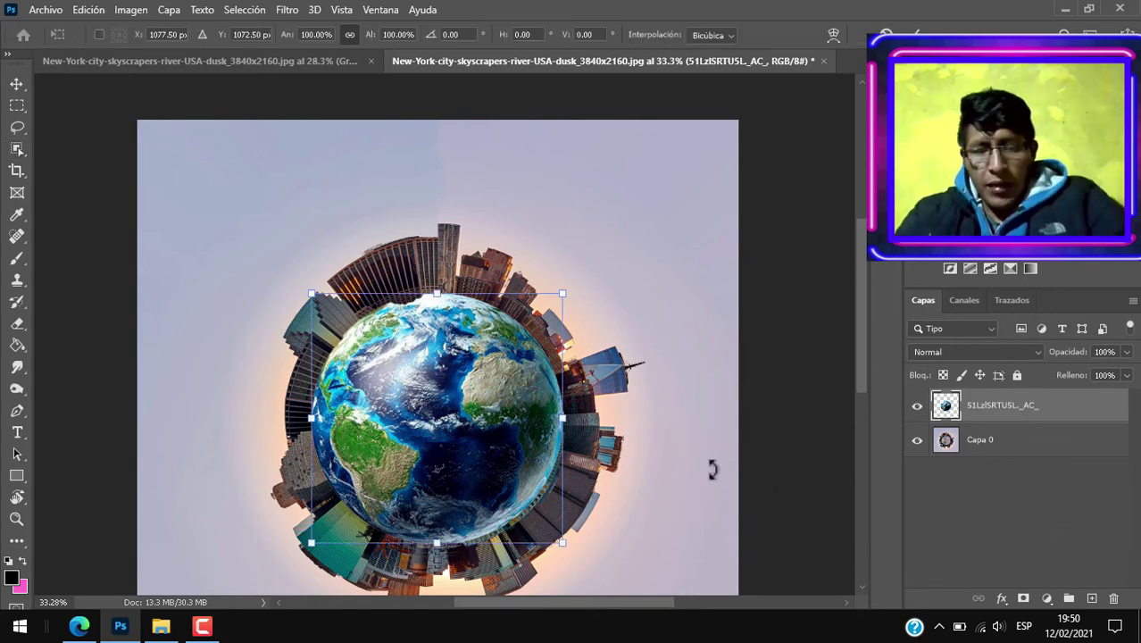
{"action": "left_click_drag", "start_coordinate": [562, 417], "coordinate": [515, 437]}
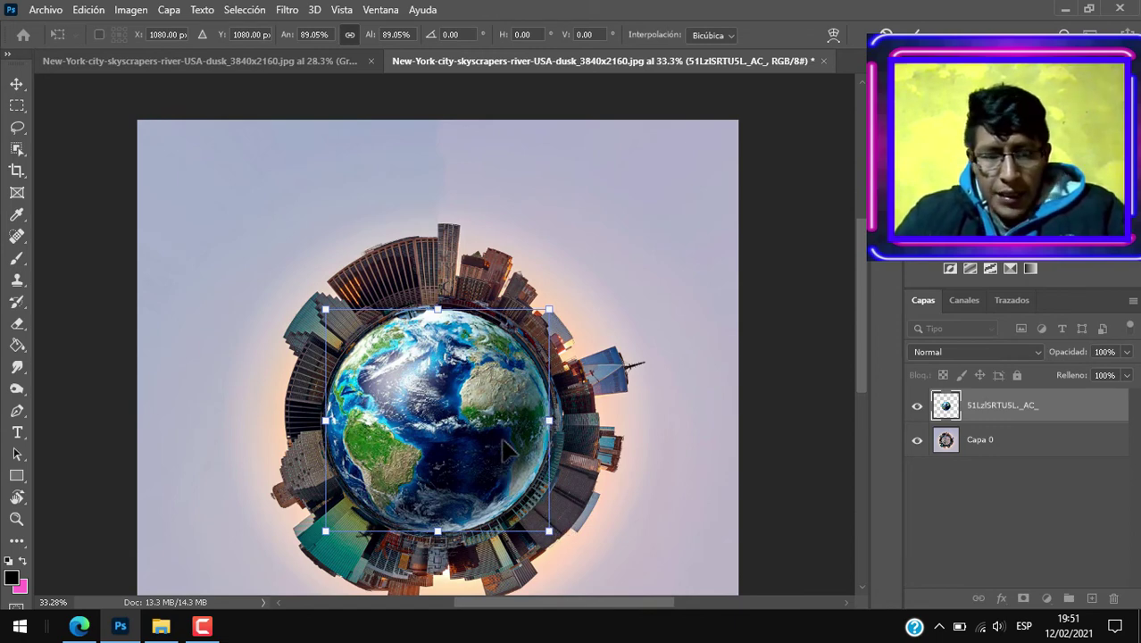
{"action": "mouse_move", "coordinate": [504, 451]}
{"action": "left_mouse_down"}
{"action": "mouse_move", "coordinate": [548, 423]}
{"action": "mouse_move", "coordinate": [537, 422]}
{"action": "left_mouse_up"}
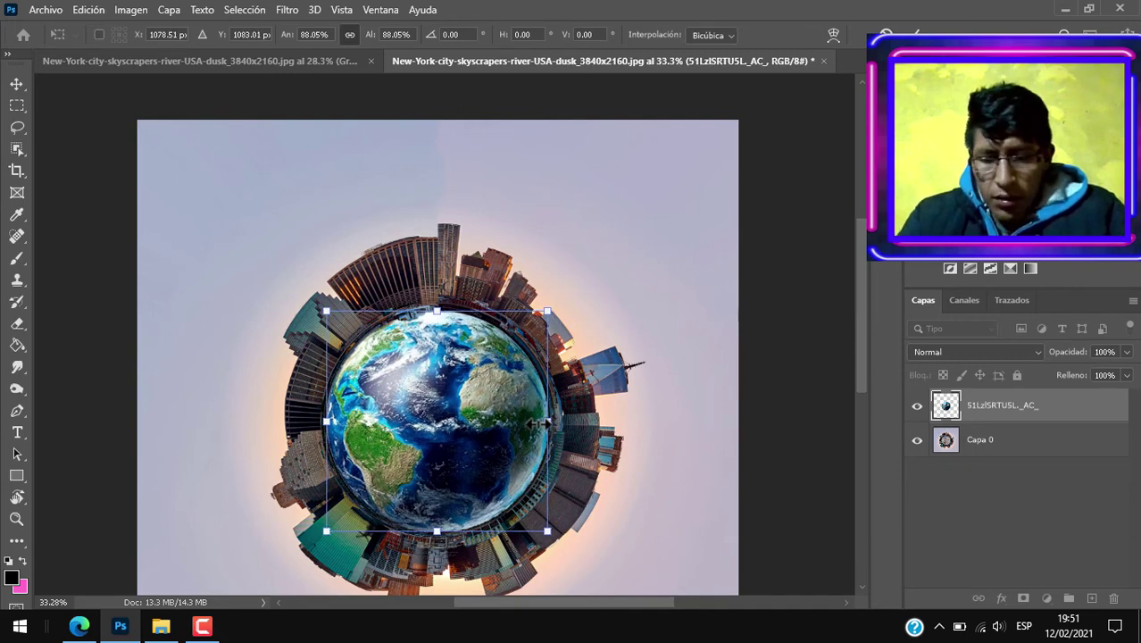
{"action": "key", "text": "Return"}
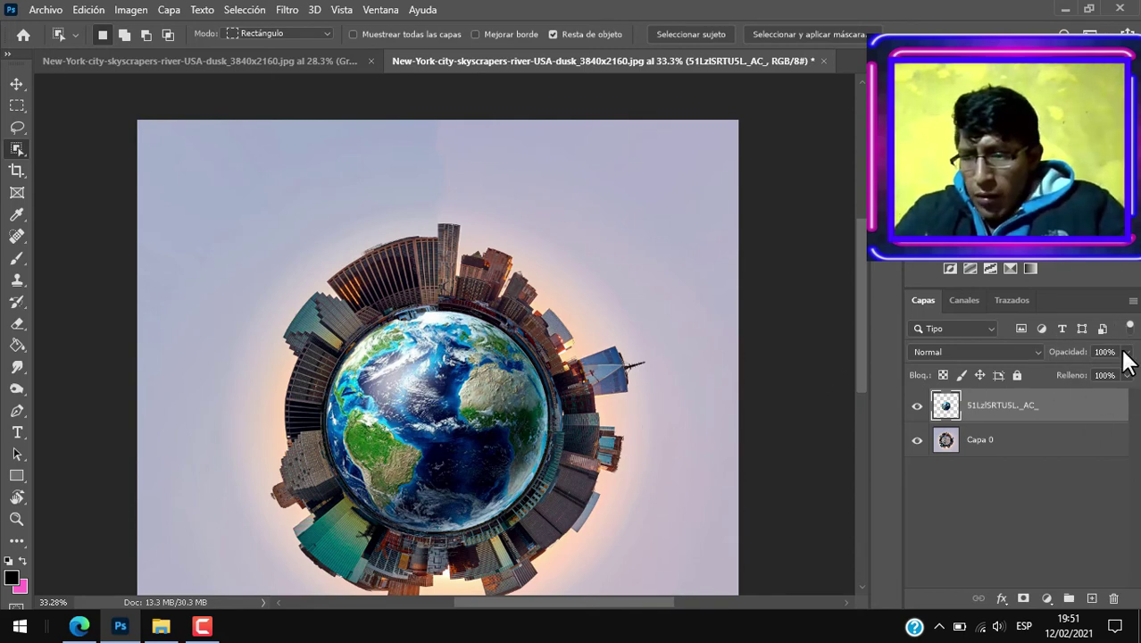
Lower the globe layer's opacity to 93%
{"action": "left_click", "coordinate": [1126, 352]}
{"action": "left_click_drag", "start_coordinate": [1111, 369], "coordinate": [1123, 373]}
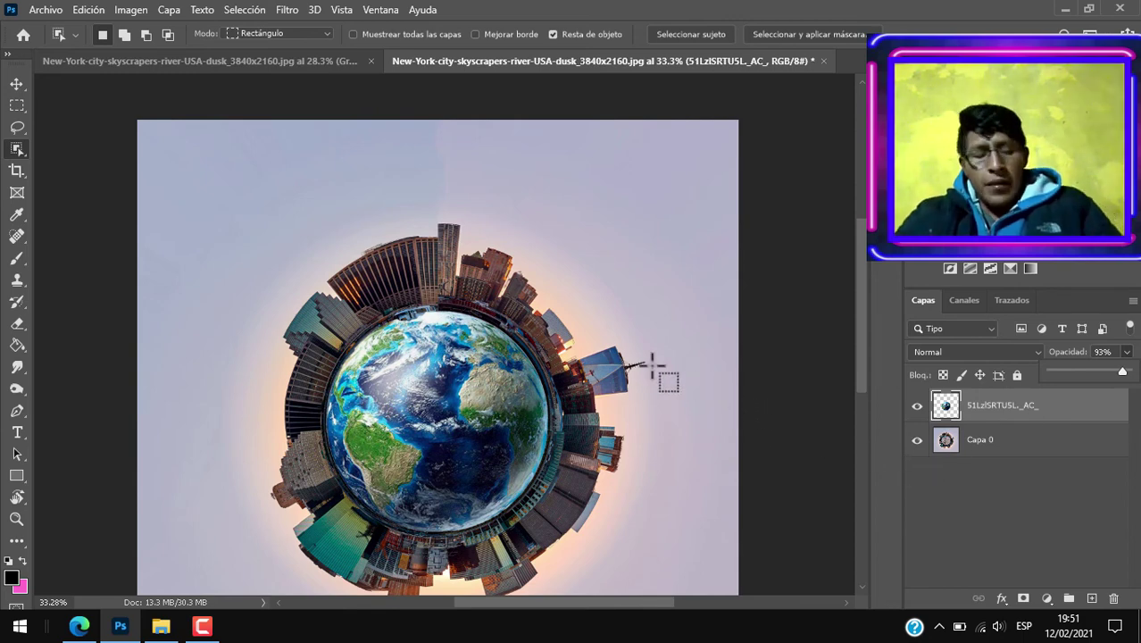
{"action": "scroll", "coordinate": [614, 323], "scroll_direction": "down", "scroll_amount": 2}
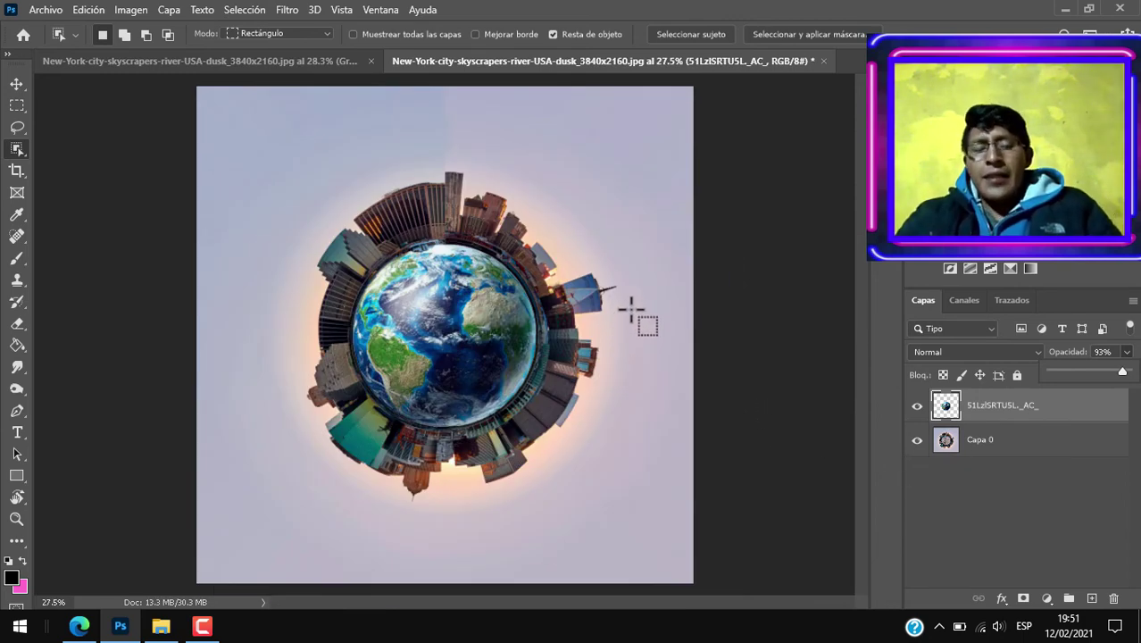